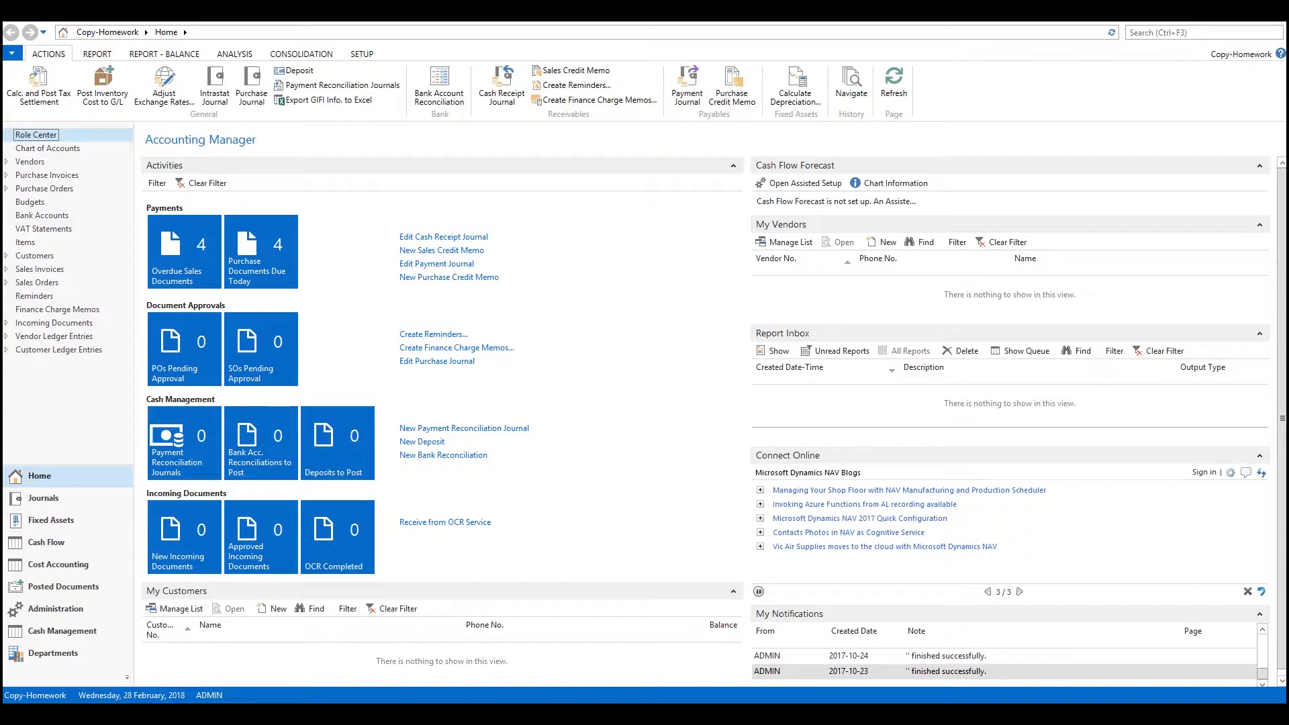
# Step: Search for "rapidstart" and open the Configuration Packages list in RapidStart Services
pyautogui.click(1168, 38)
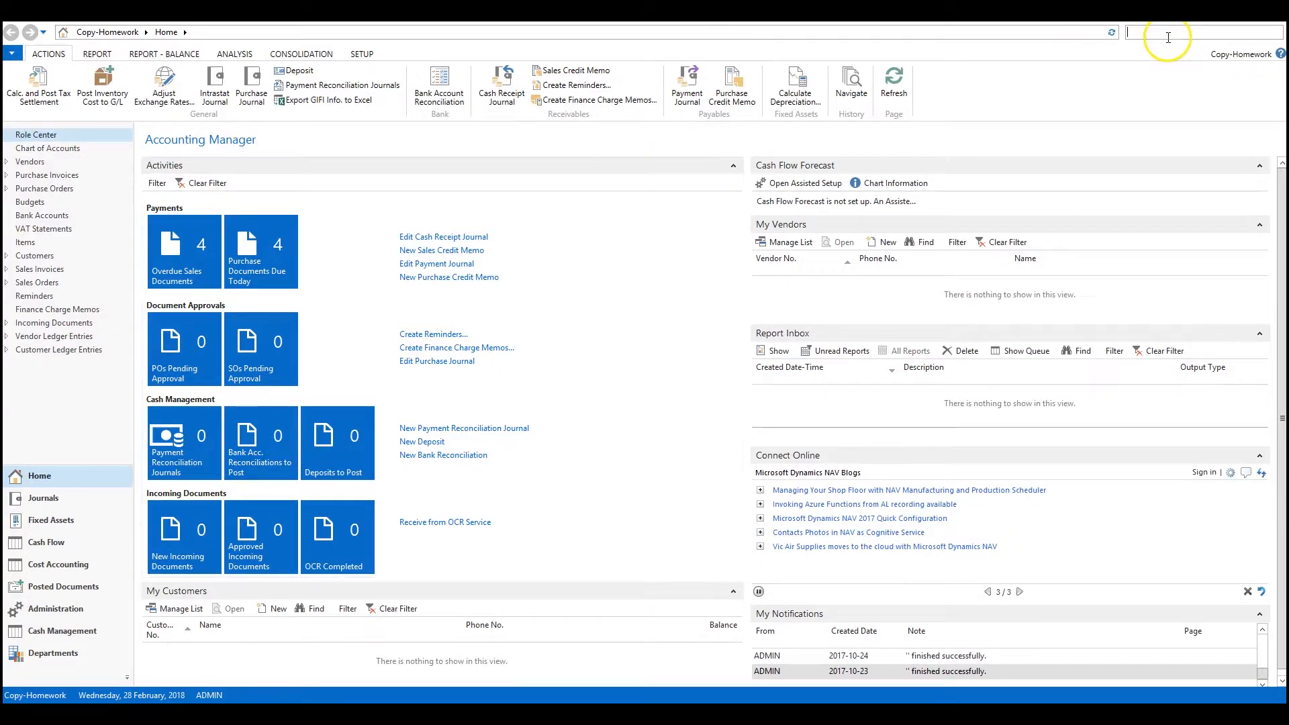
pyautogui.write('rapidstart')
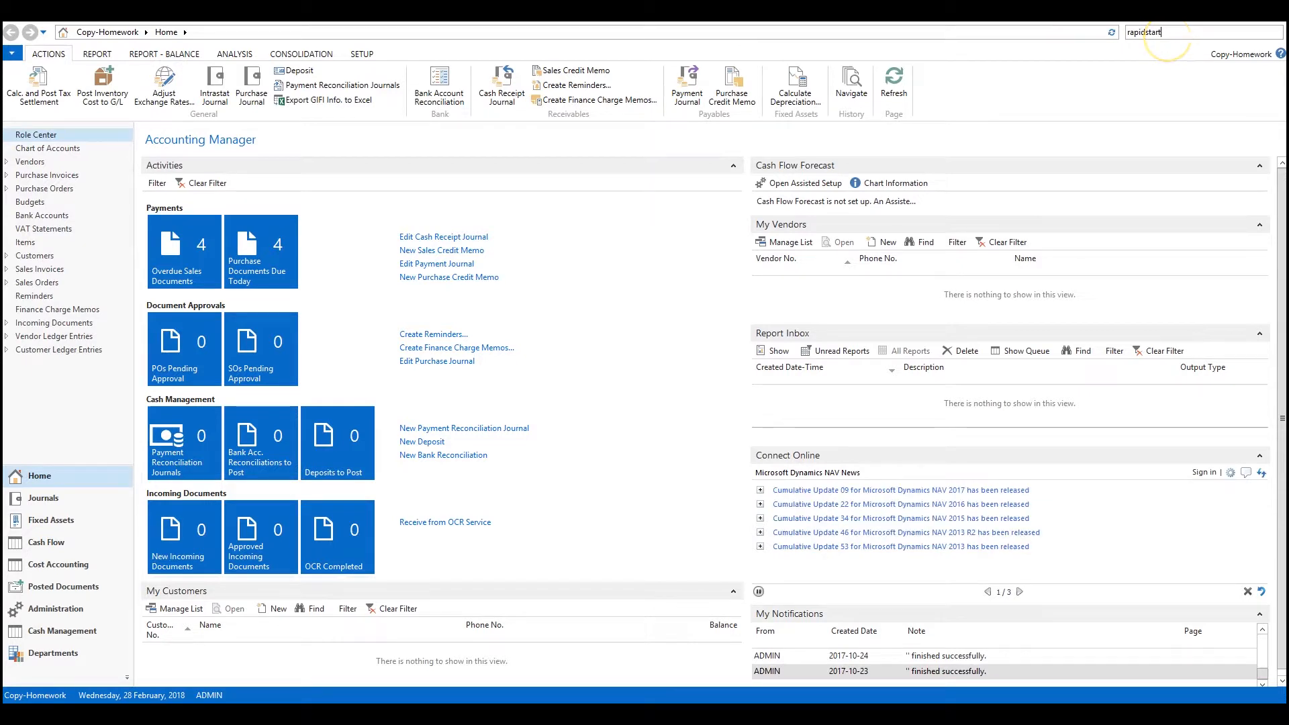
pyautogui.click(1017, 54)
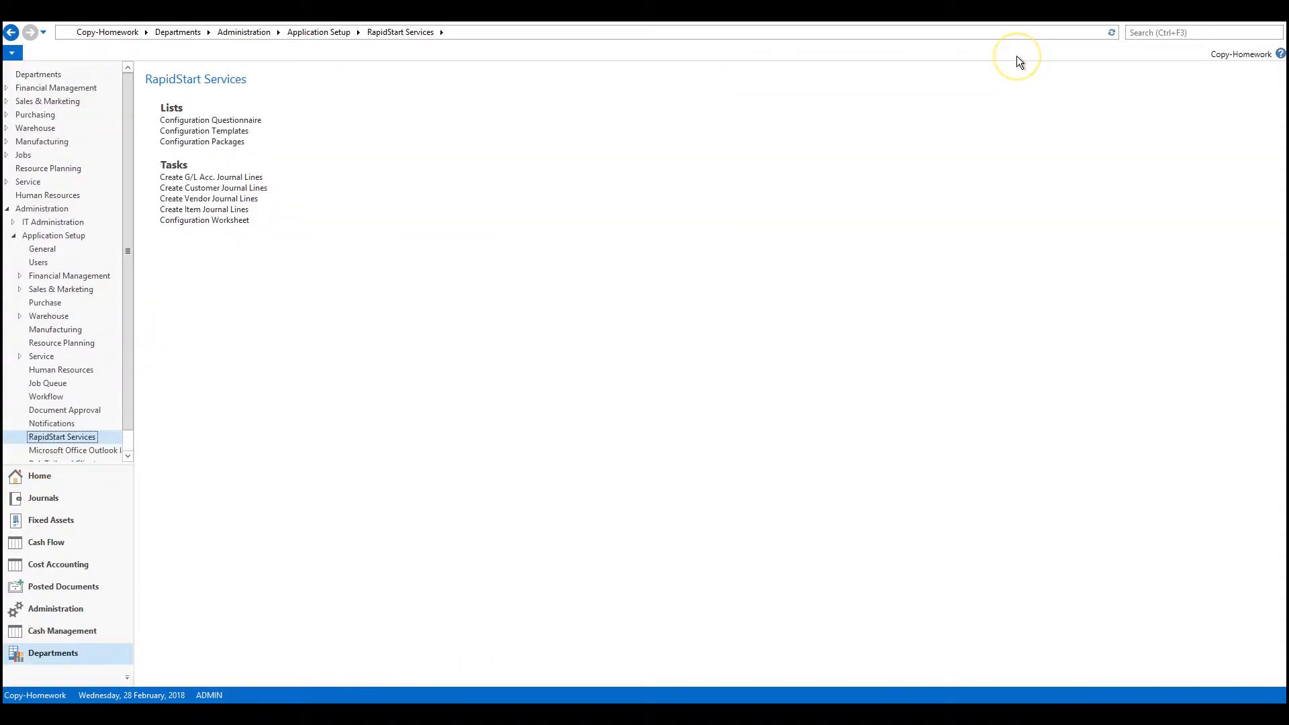
pyautogui.click(212, 141)
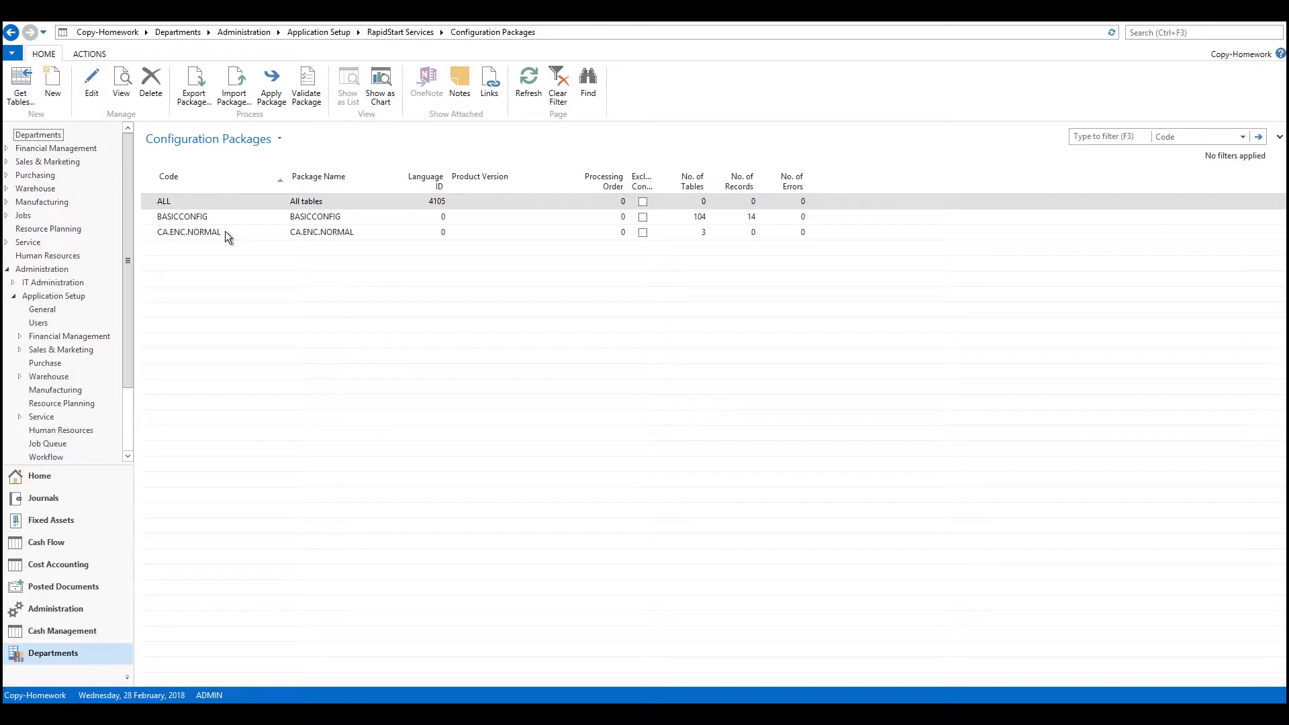
# Step: Import the PackageSETUPS RapidStart file from the Desktop as a configuration package
pyautogui.click(239, 105)
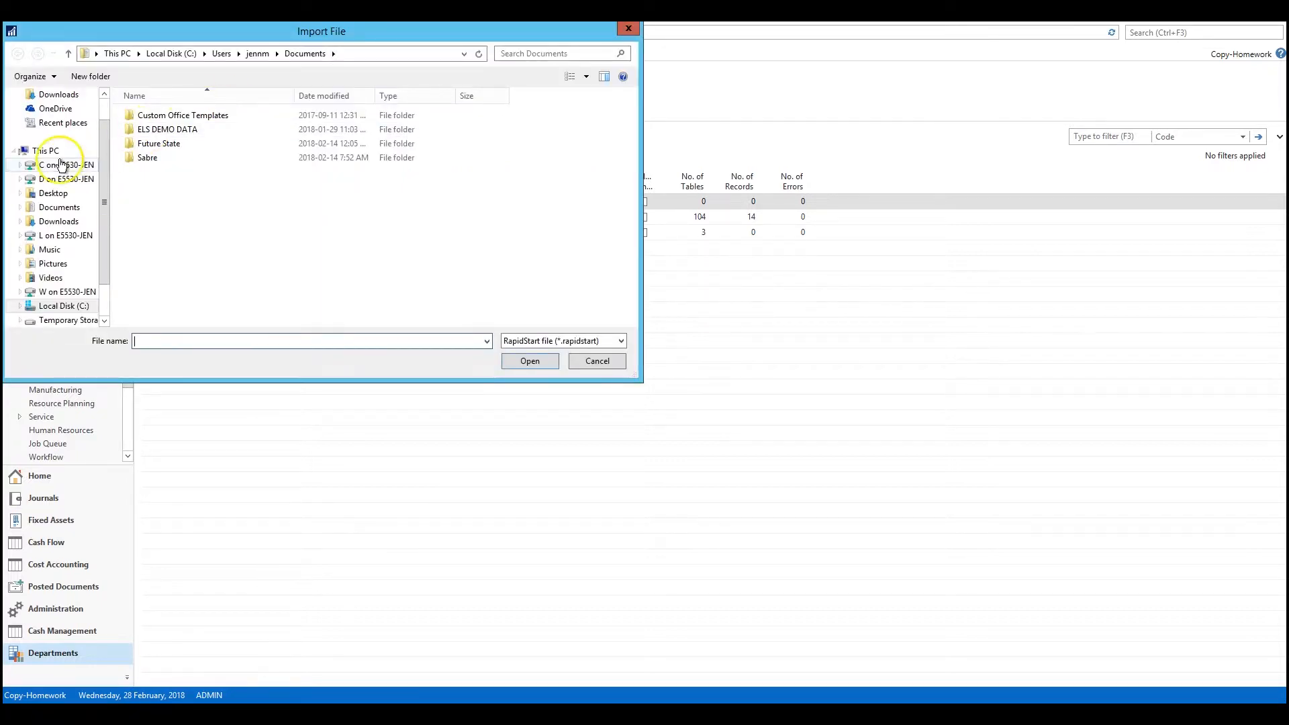
pyautogui.click(55, 194)
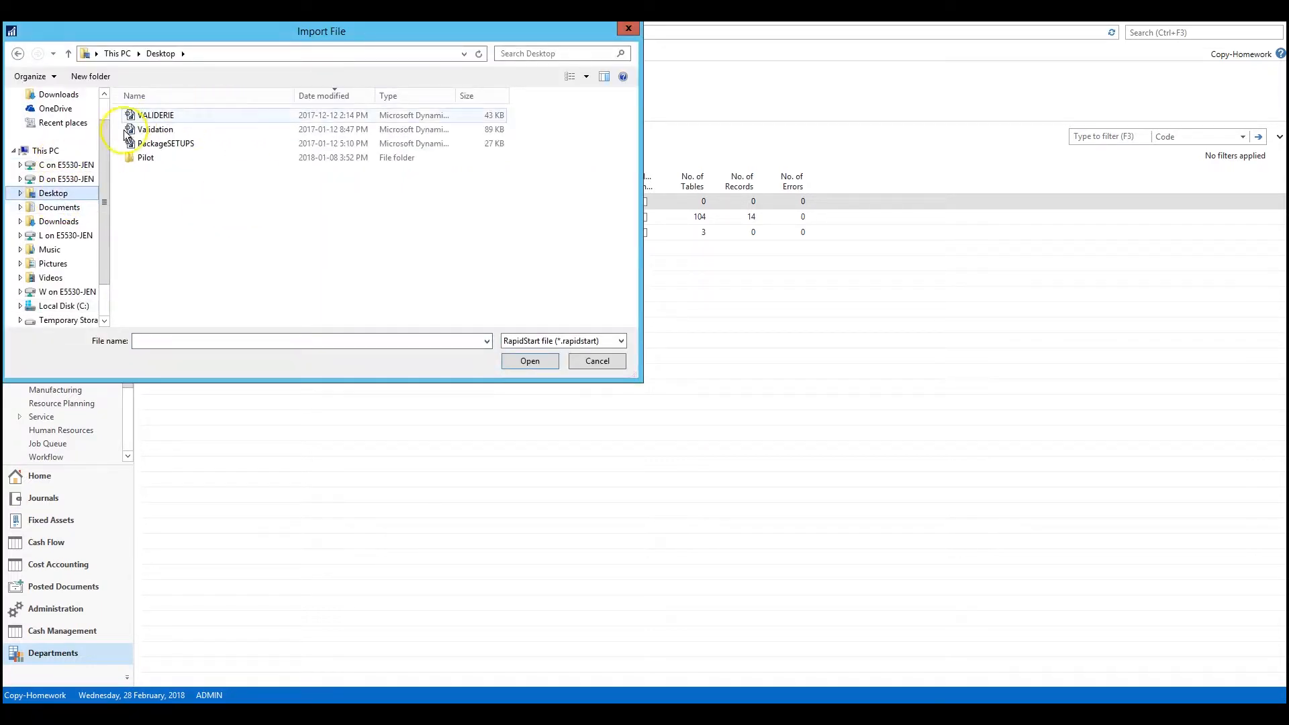
pyautogui.click(199, 142)
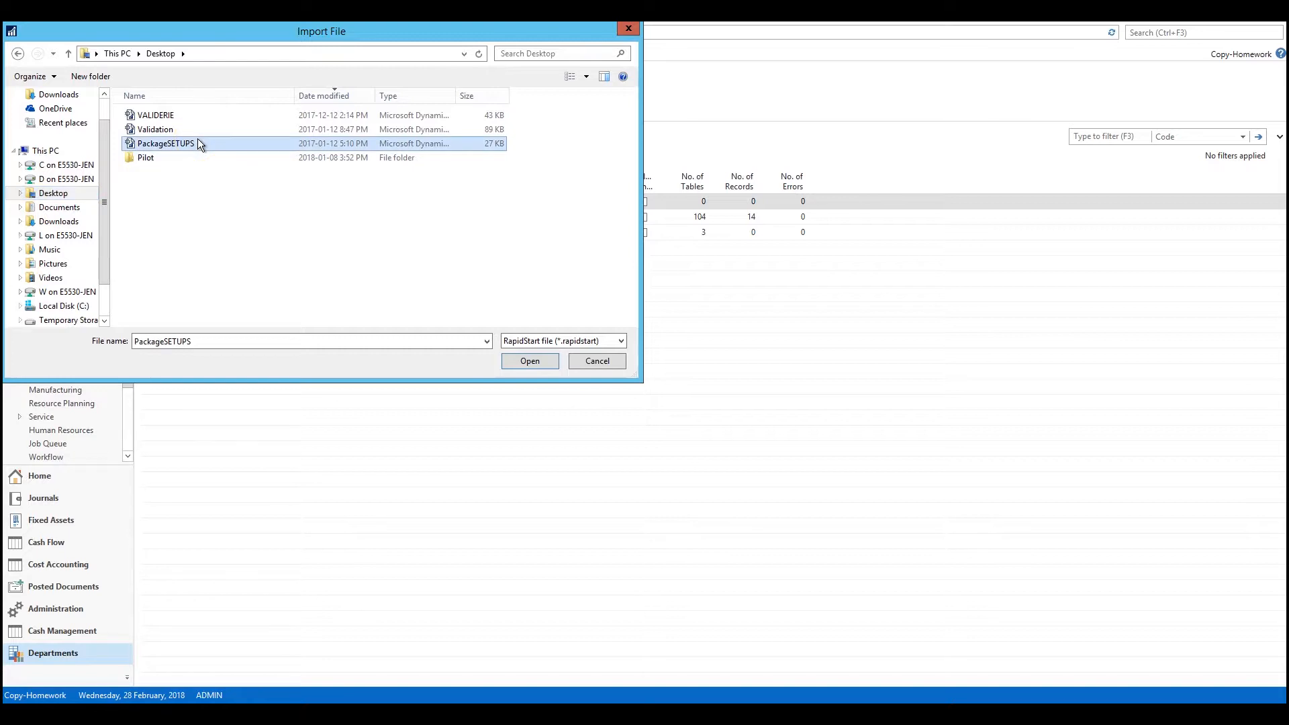
pyautogui.click(517, 363)
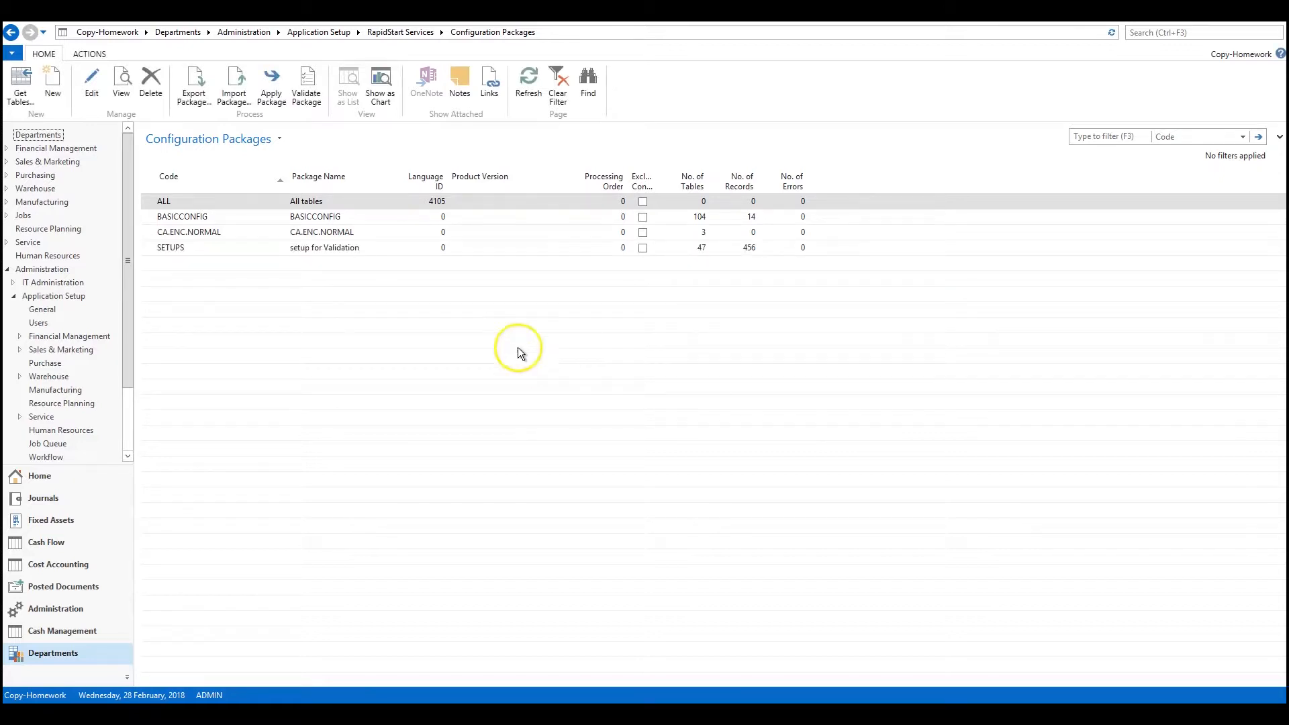
# Step: Open the SETUPS package card, review the tables it includes, and close the card
pyautogui.click(357, 250)
pyautogui.click(97, 81)
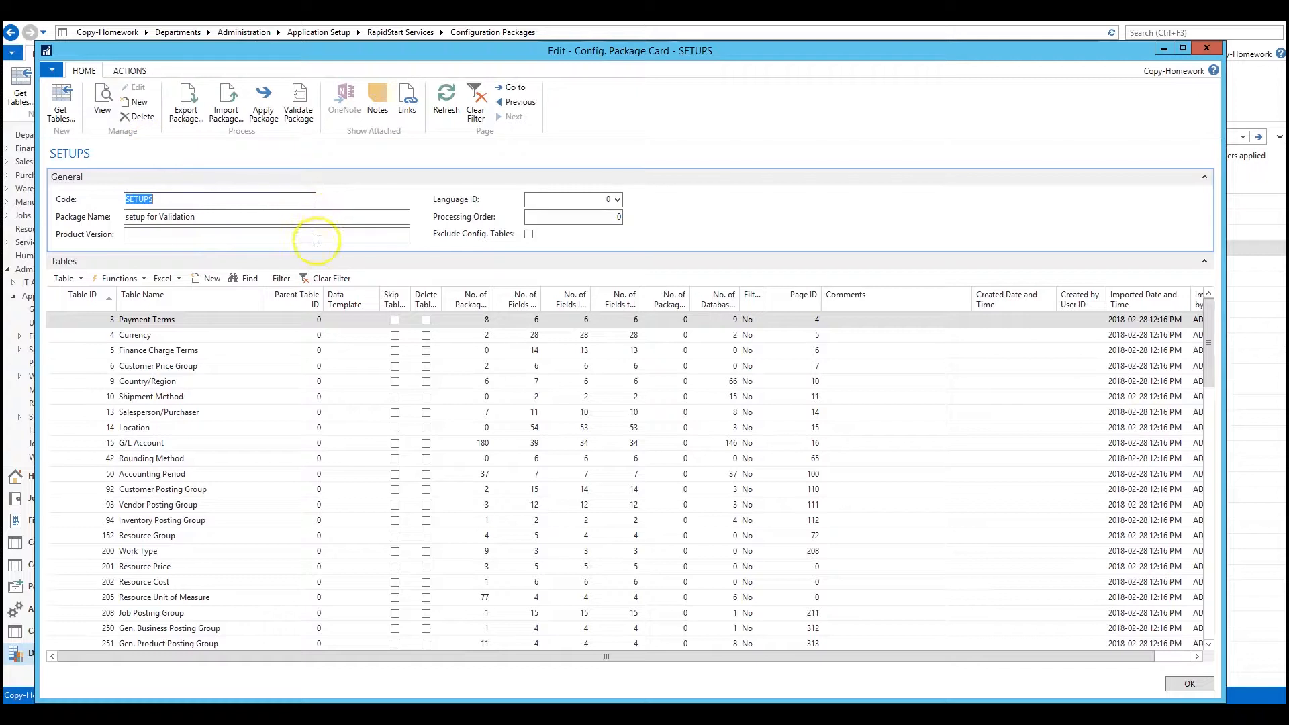
pyautogui.click(299, 319)
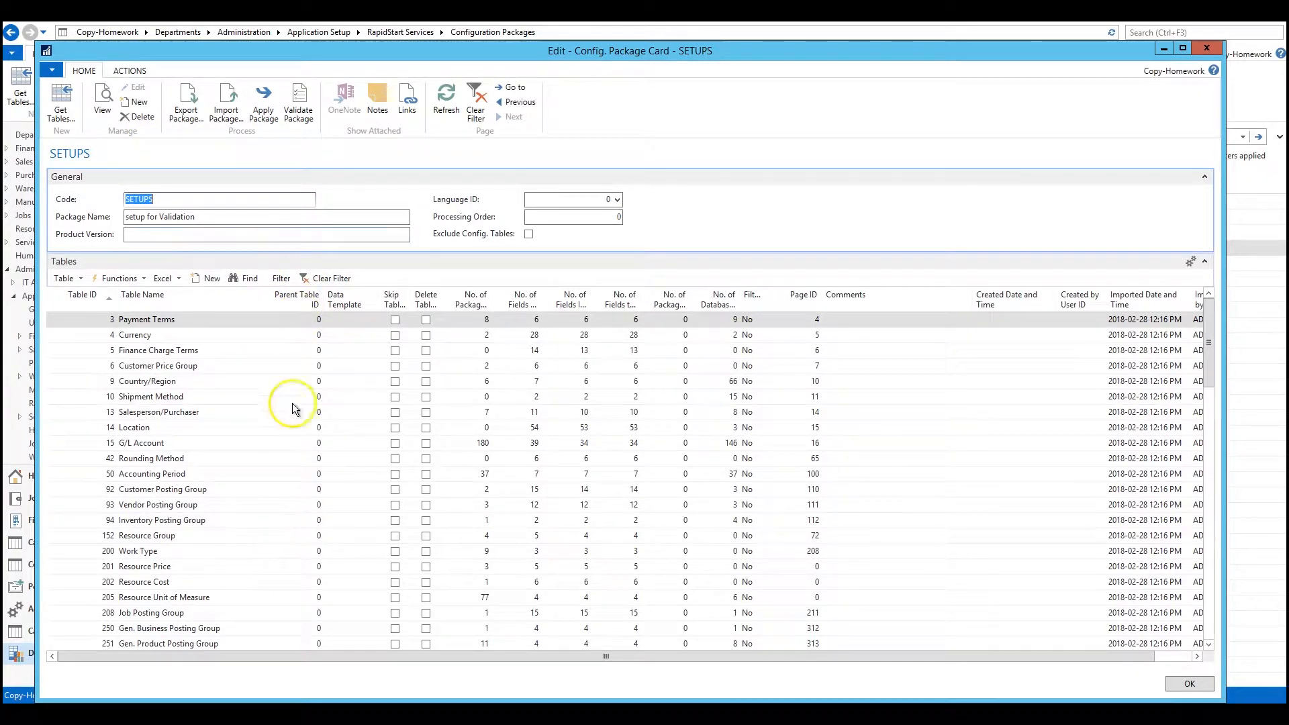
pyautogui.click(206, 321)
pyautogui.click(200, 341)
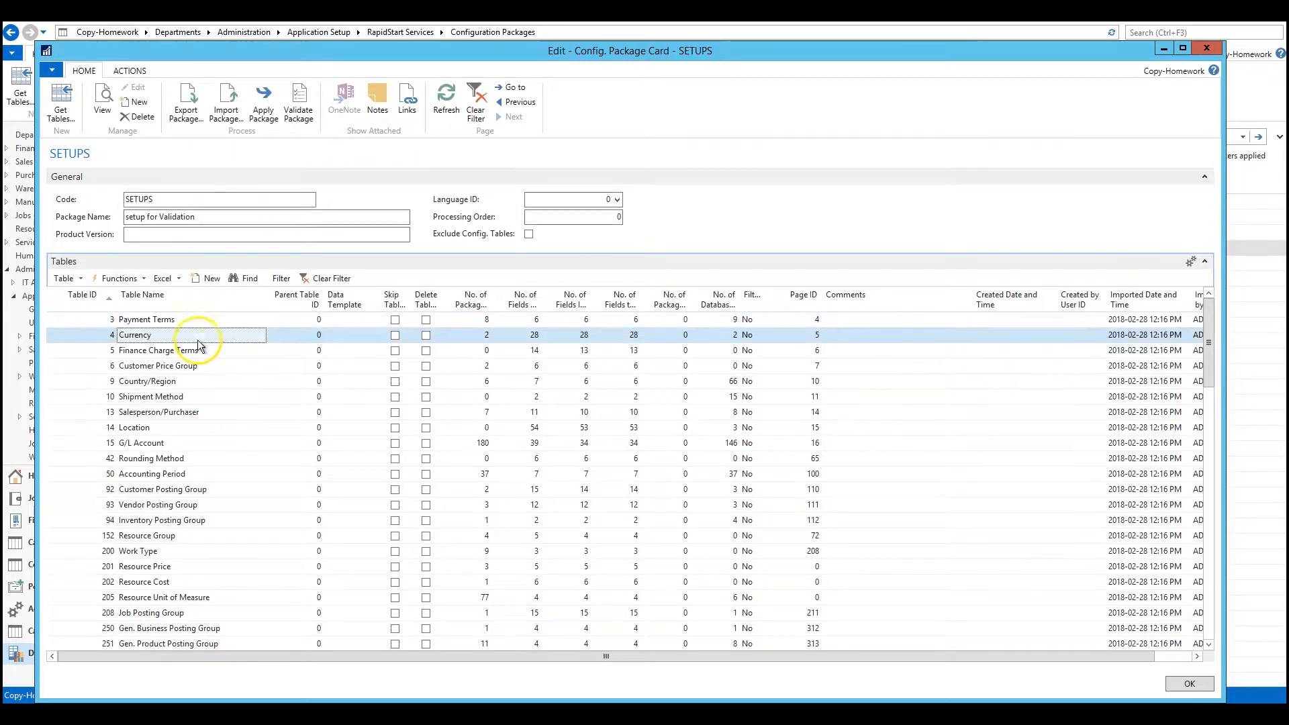
pyautogui.click(210, 354)
pyautogui.click(214, 369)
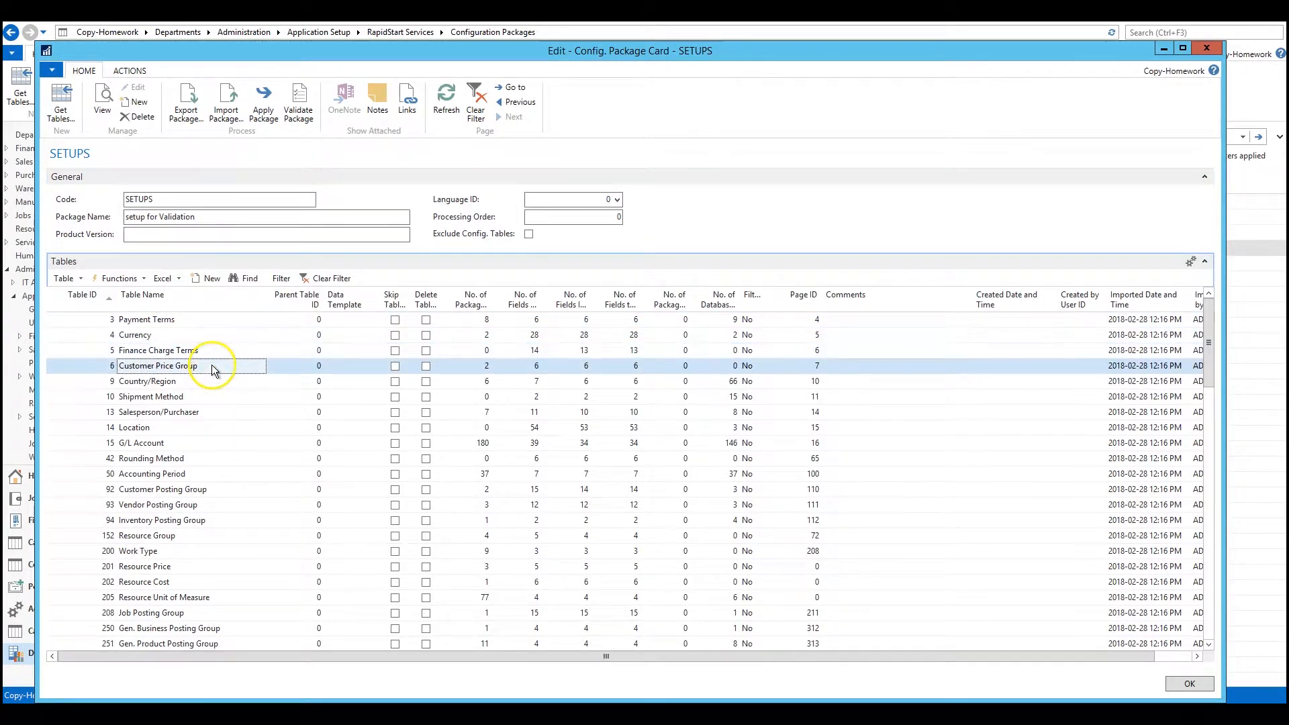
pyautogui.click(206, 383)
pyautogui.click(203, 401)
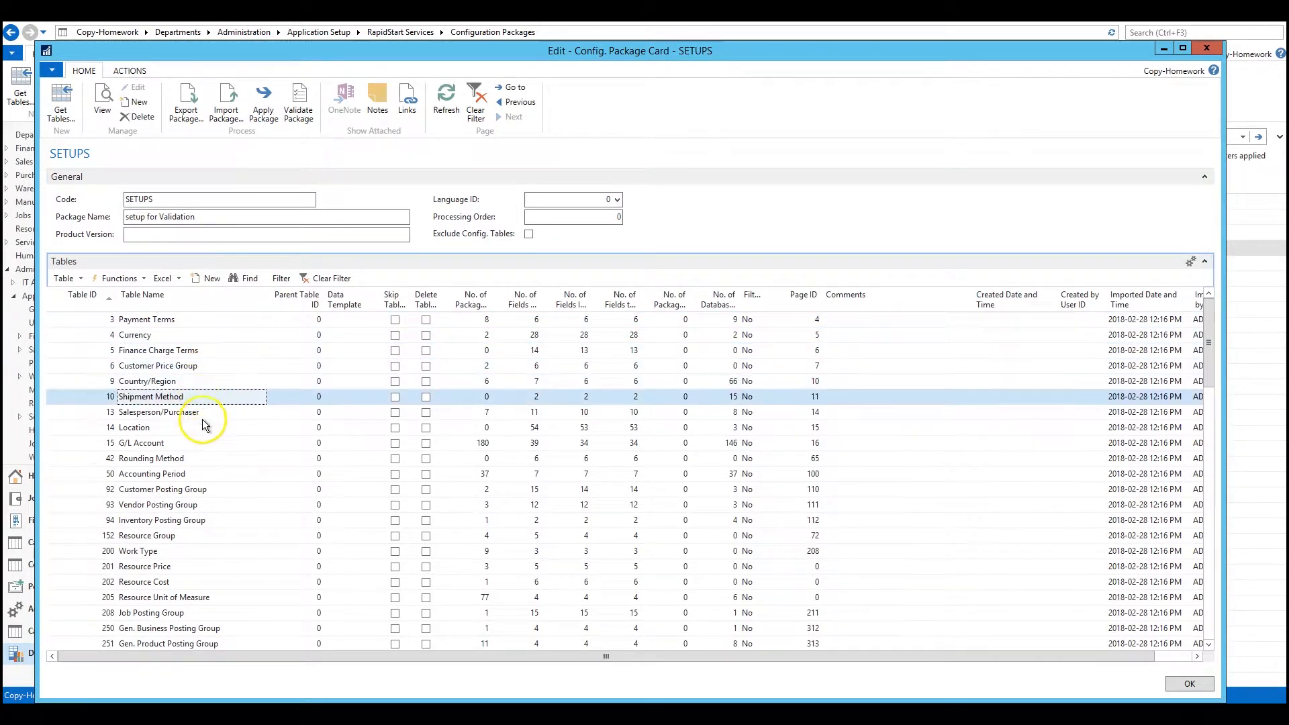
pyautogui.scroll(-5, 200, 527)
pyautogui.scroll(-4, 210, 508)
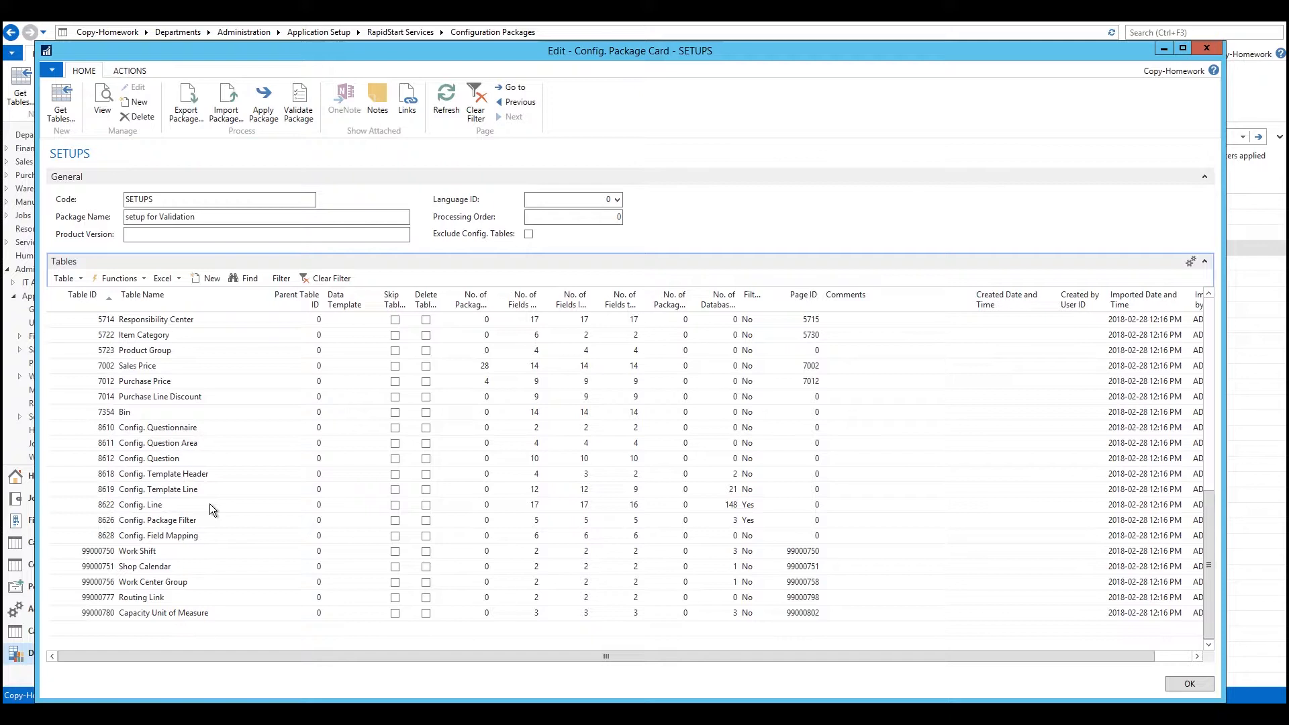
pyautogui.click(1206, 48)
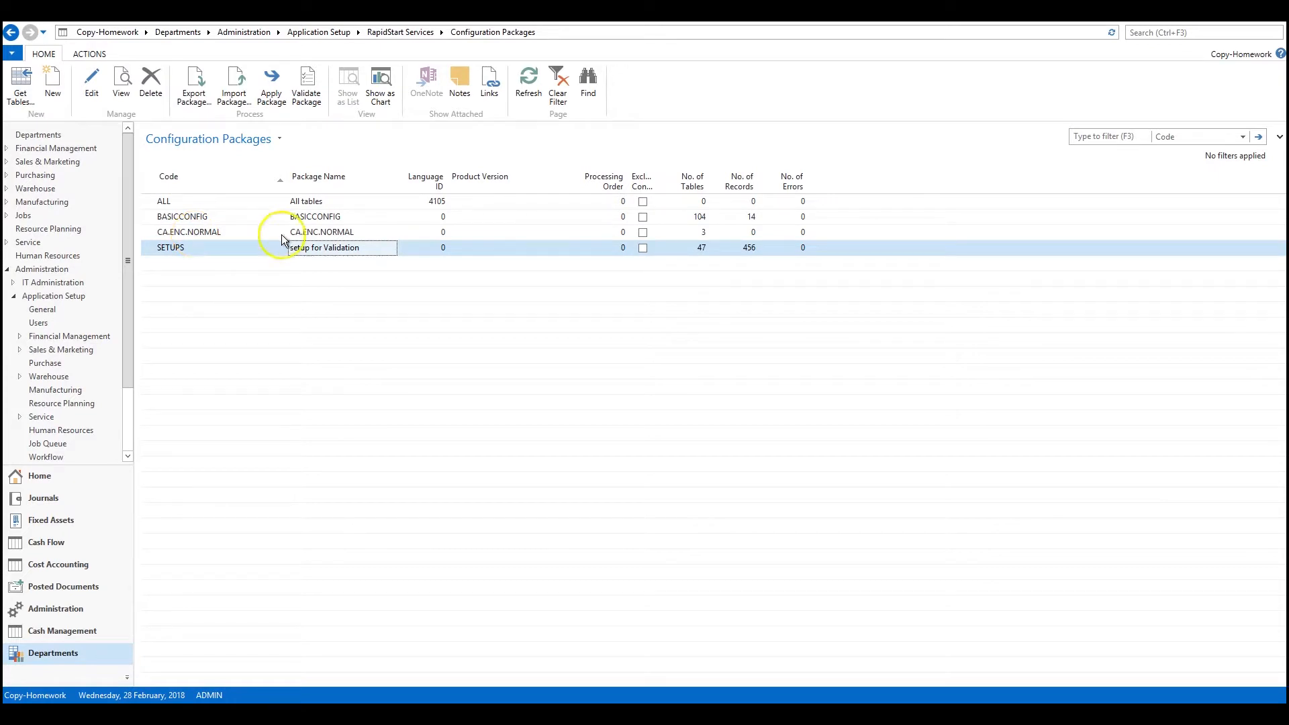
# Step: Search for "rapid" and open the Configuration Worksheet in RapidStart Services
pyautogui.click(1154, 34)
pyautogui.write('rapids')
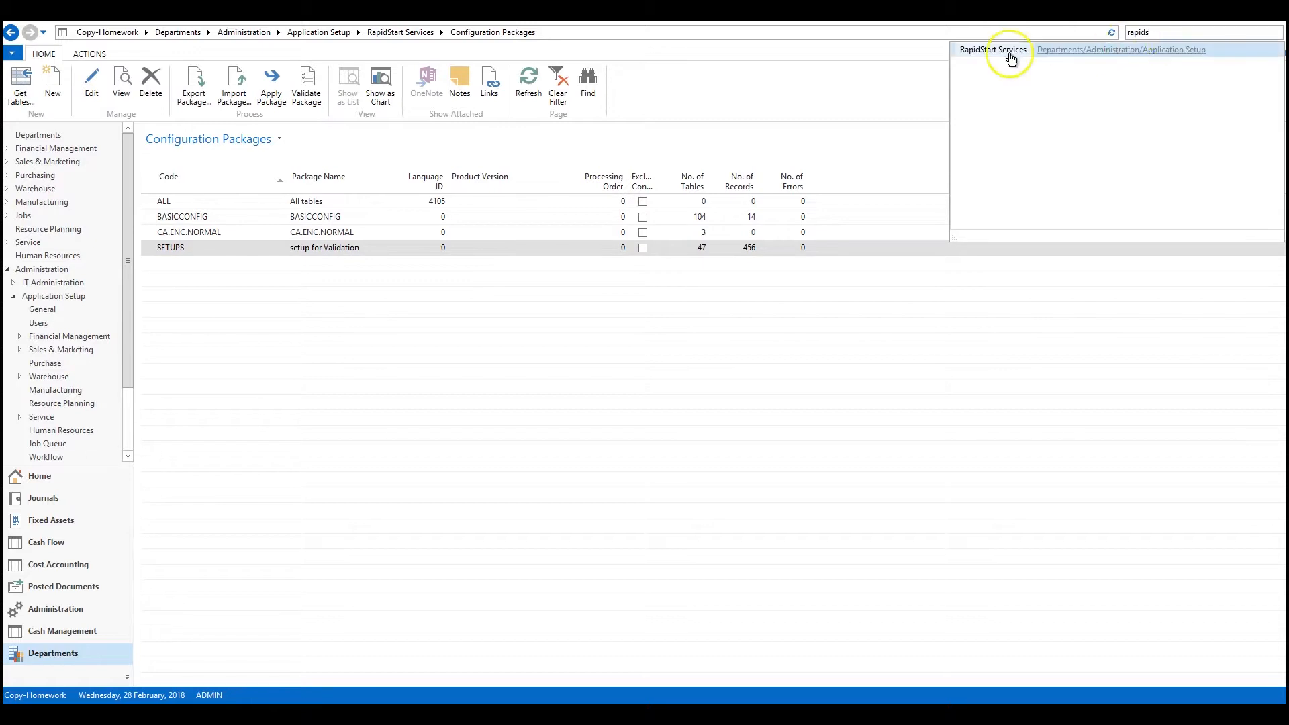
pyautogui.click(1008, 57)
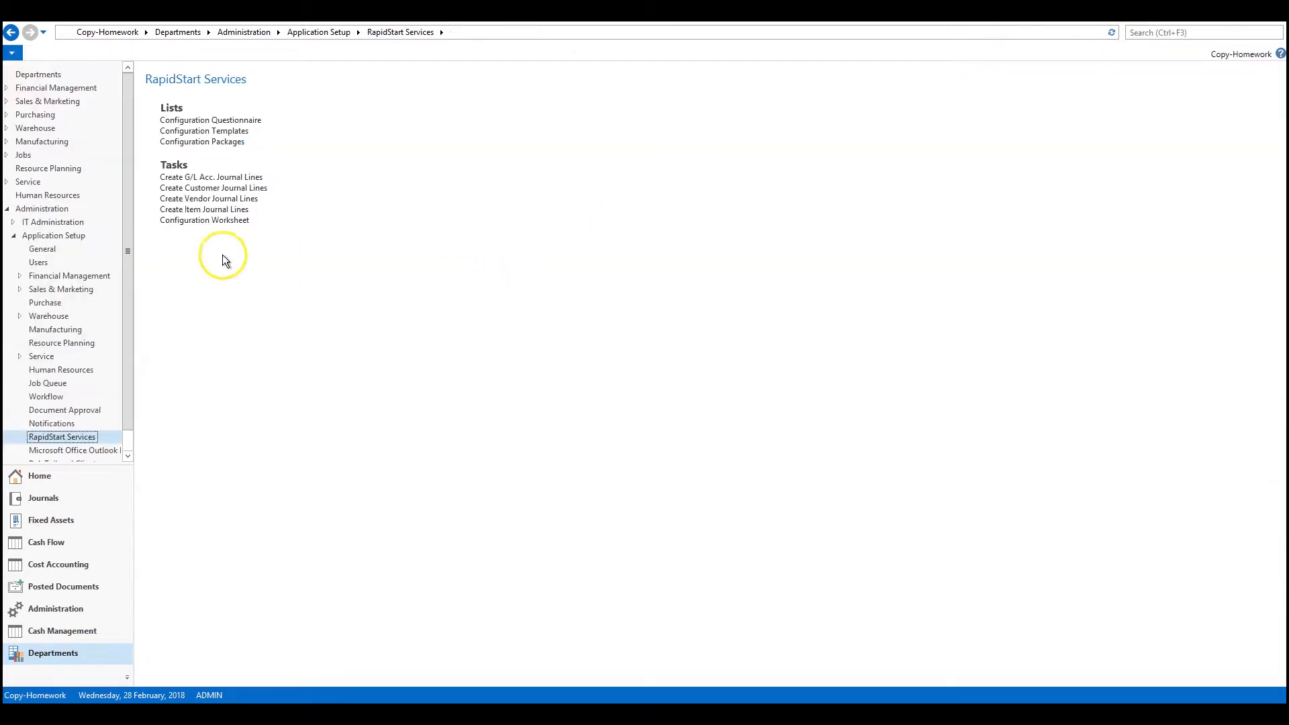
pyautogui.click(214, 224)
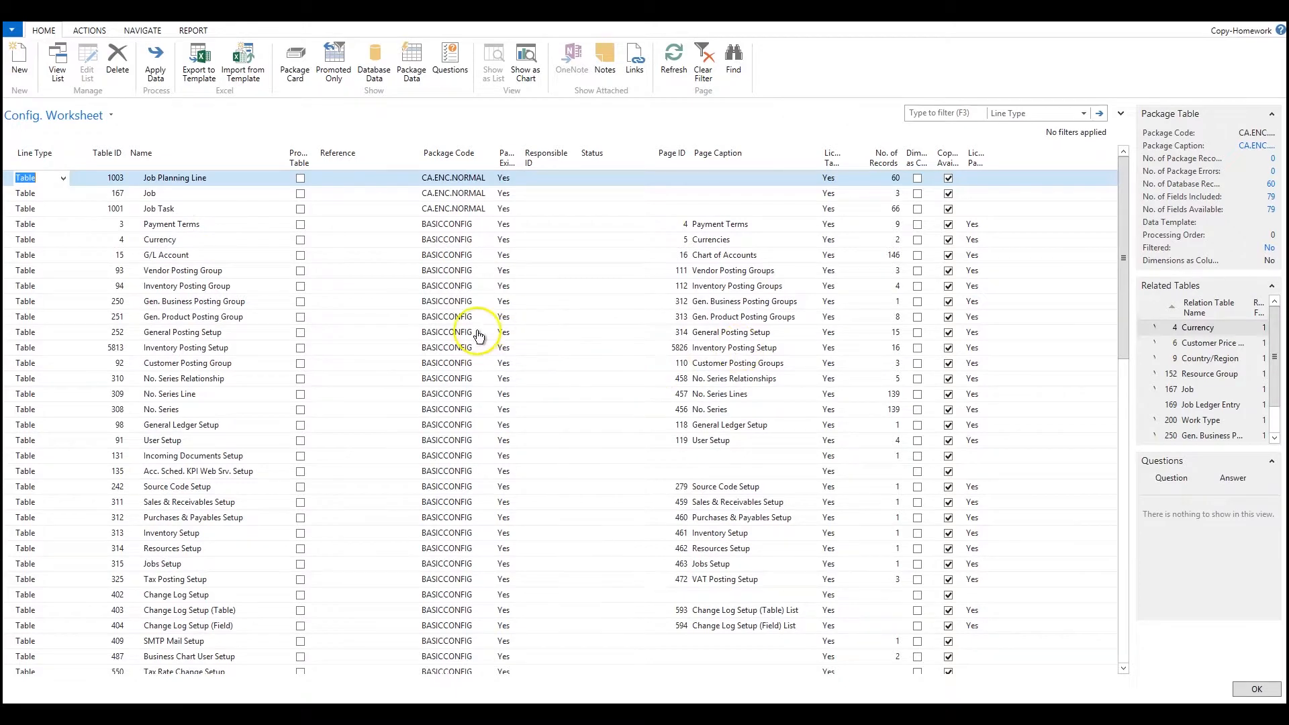
# Step: Filter the configuration worksheet lines to Package Code SETUPS
pyautogui.scroll(-1, 476, 332)
pyautogui.scroll(-15, 476, 331)
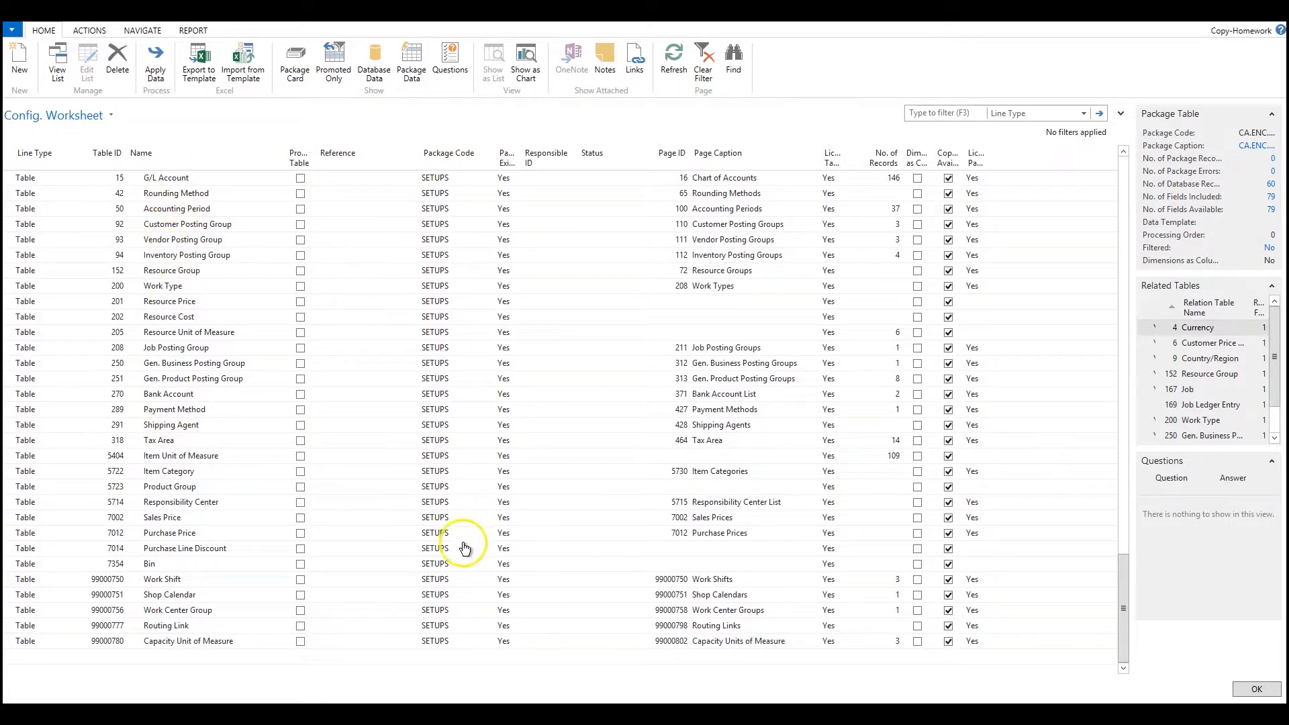
pyautogui.scroll(2, 385, 463)
pyautogui.scroll(2, 380, 442)
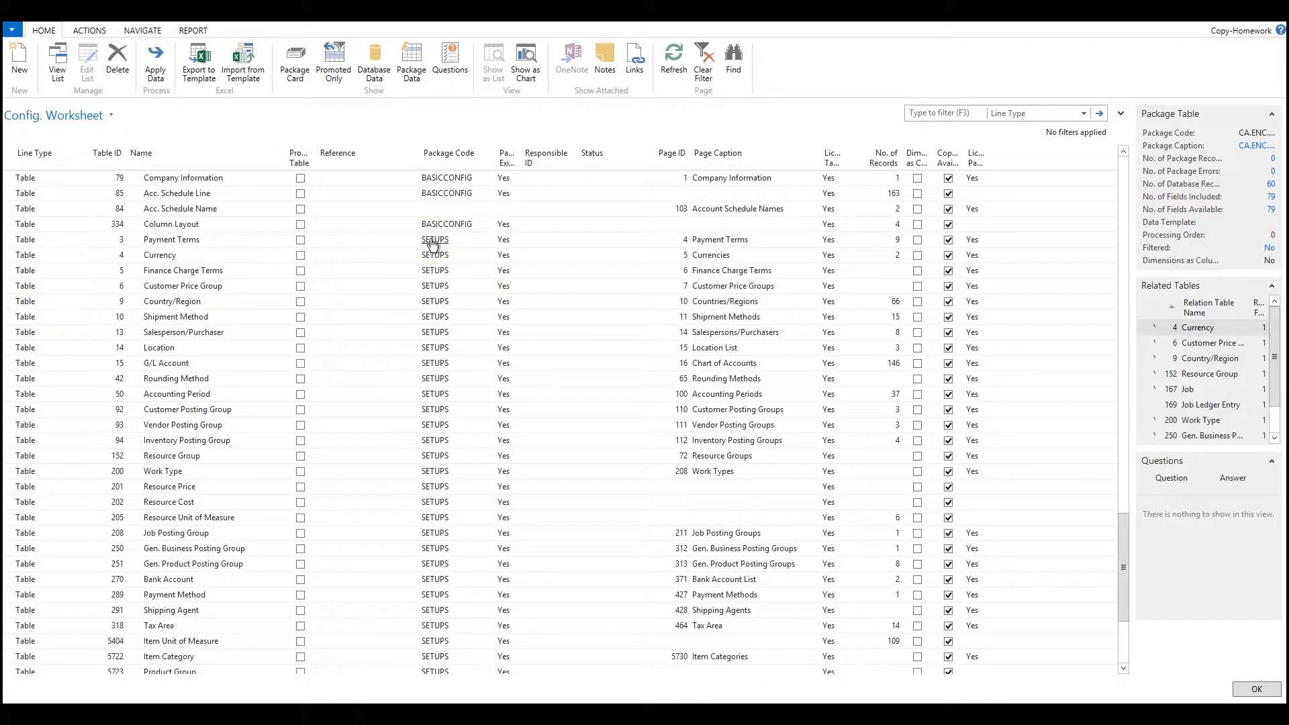
pyautogui.click(1083, 113)
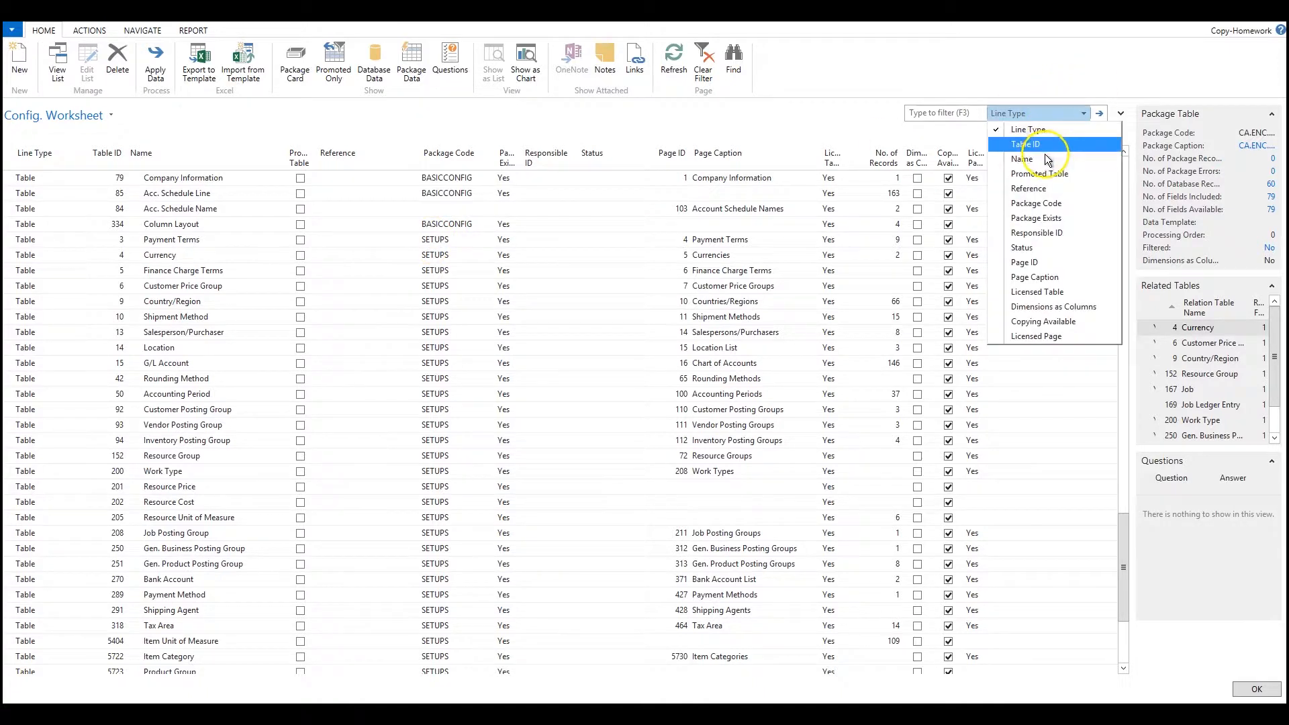
pyautogui.click(1041, 201)
pyautogui.write('setups')
pyautogui.press('Return')
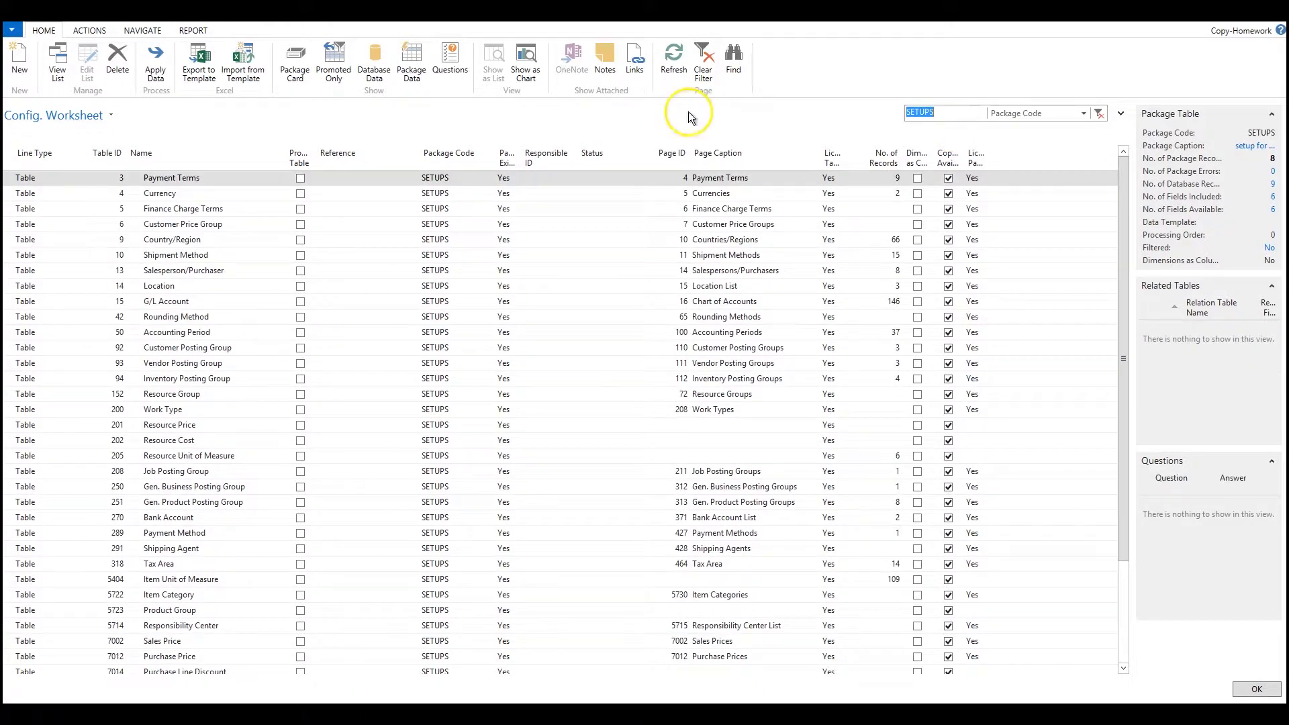
# Step: Export all the filtered SETUPS tables to an Excel template and open the resulting workbook in a maximized Excel window
pyautogui.click(11, 160)
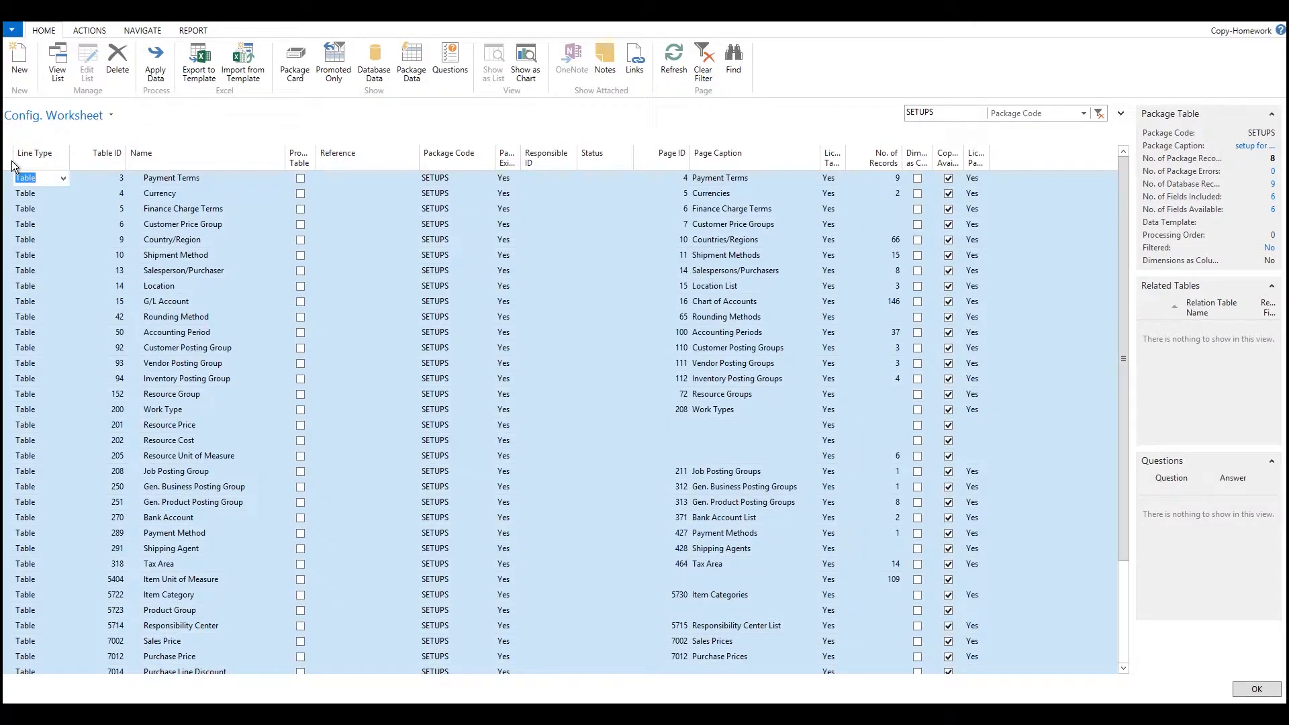
pyautogui.click(203, 72)
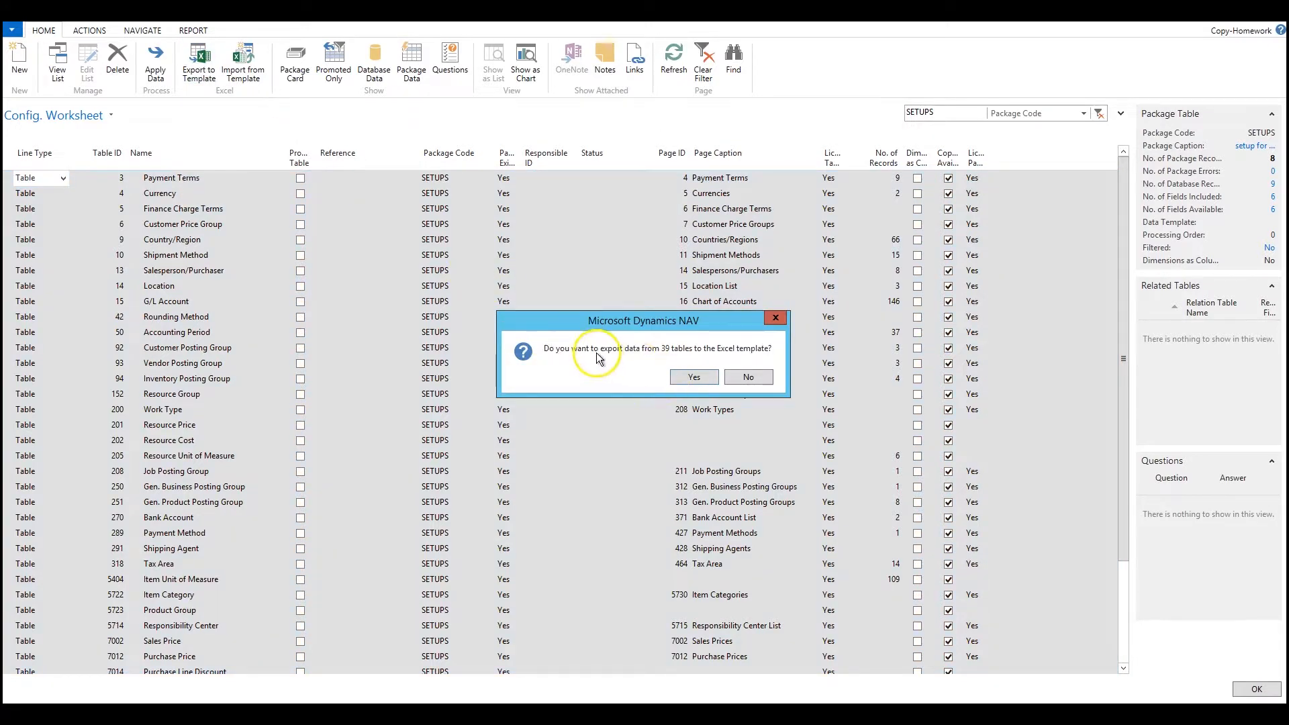
pyautogui.click(707, 379)
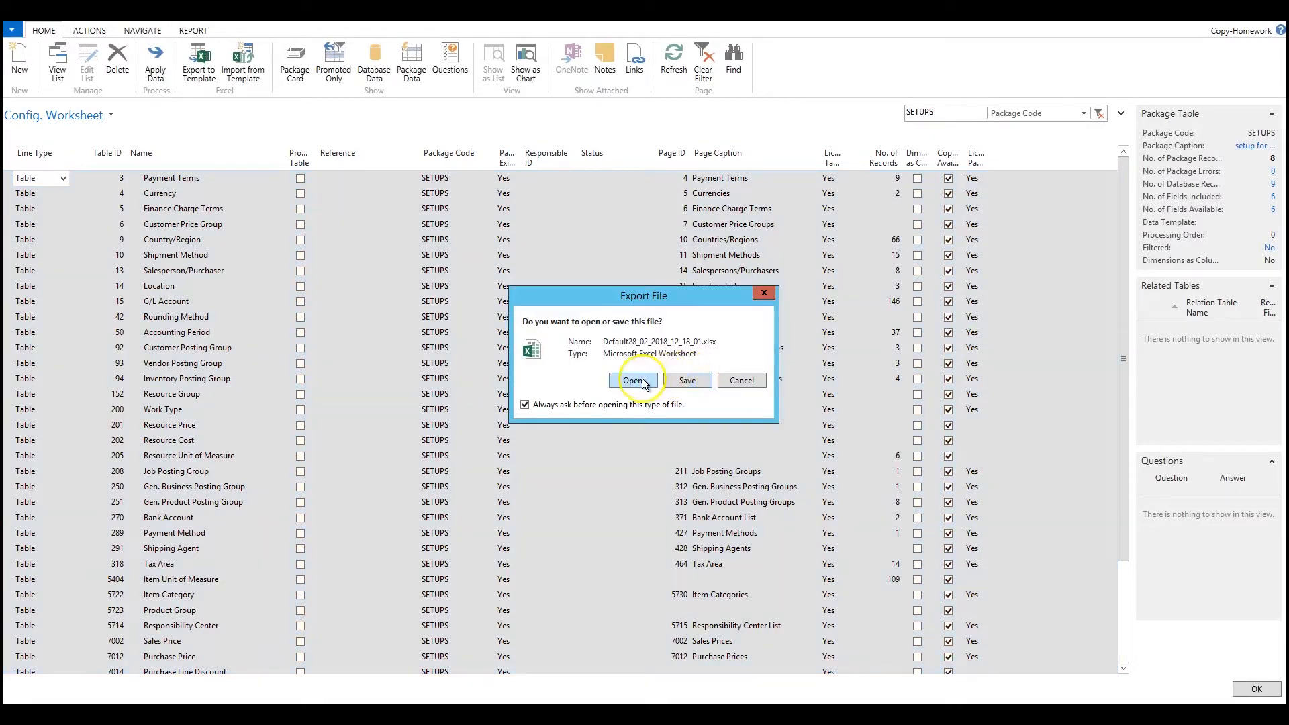
pyautogui.click(642, 378)
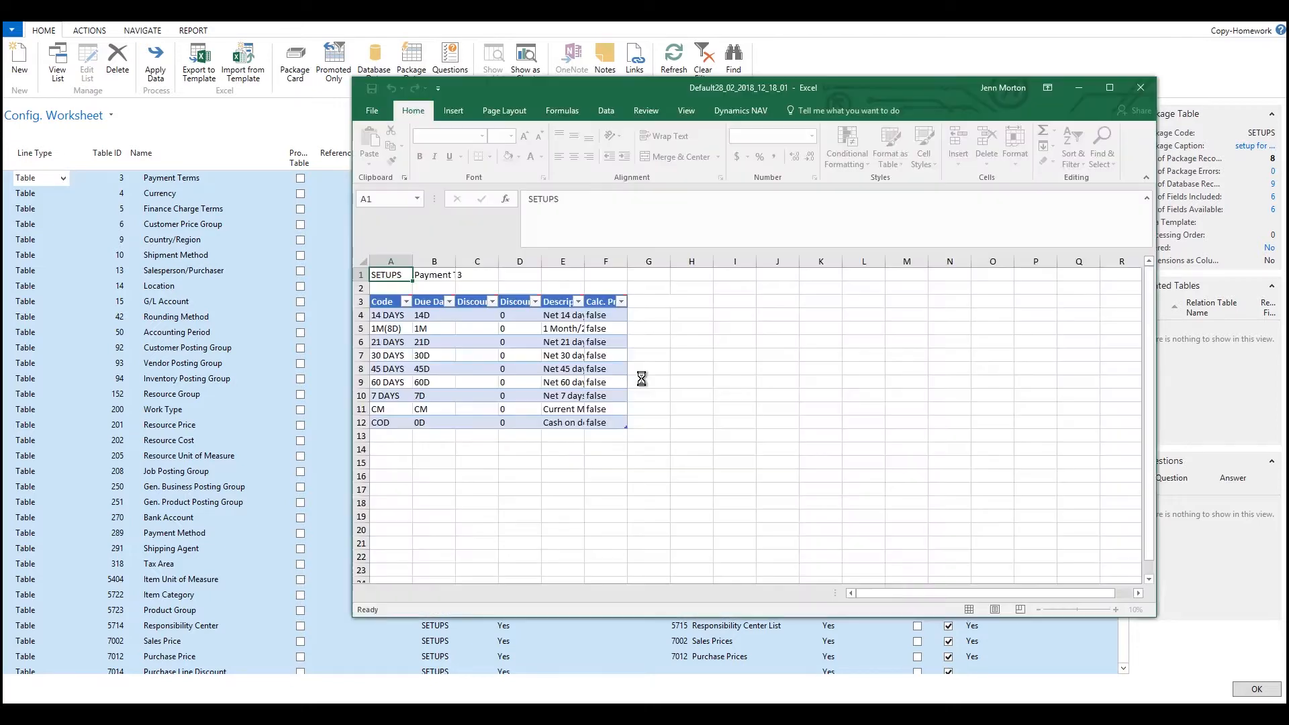
pyautogui.click(1110, 87)
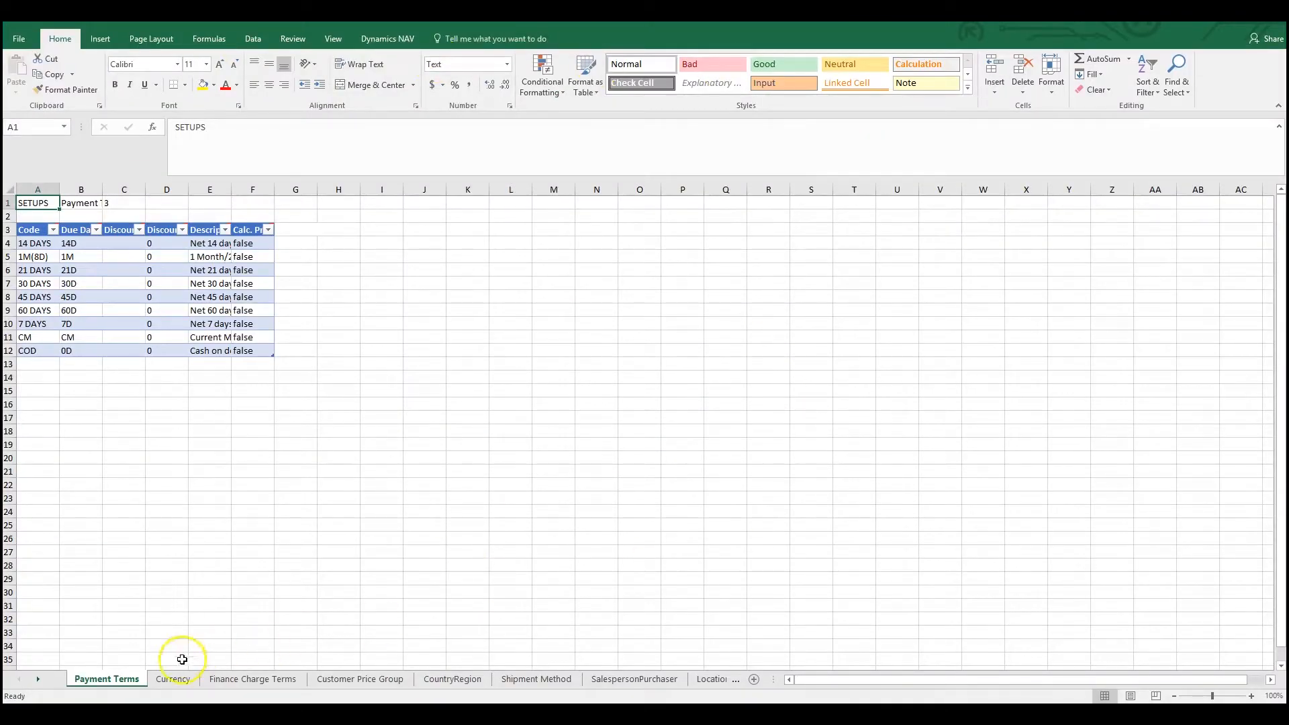
# Step: Examine the exported table sheets from Currency through Accounting Period
pyautogui.click(176, 681)
pyautogui.click(254, 680)
pyautogui.click(345, 682)
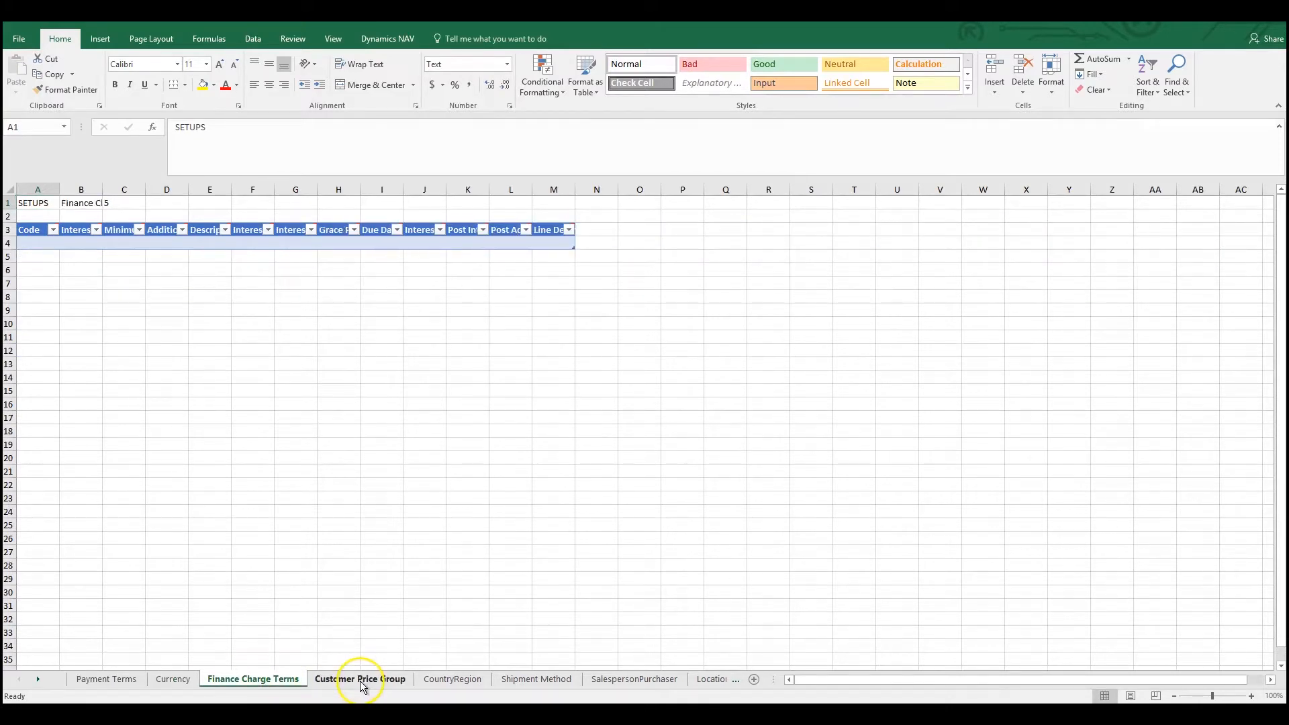
pyautogui.click(454, 680)
pyautogui.click(525, 682)
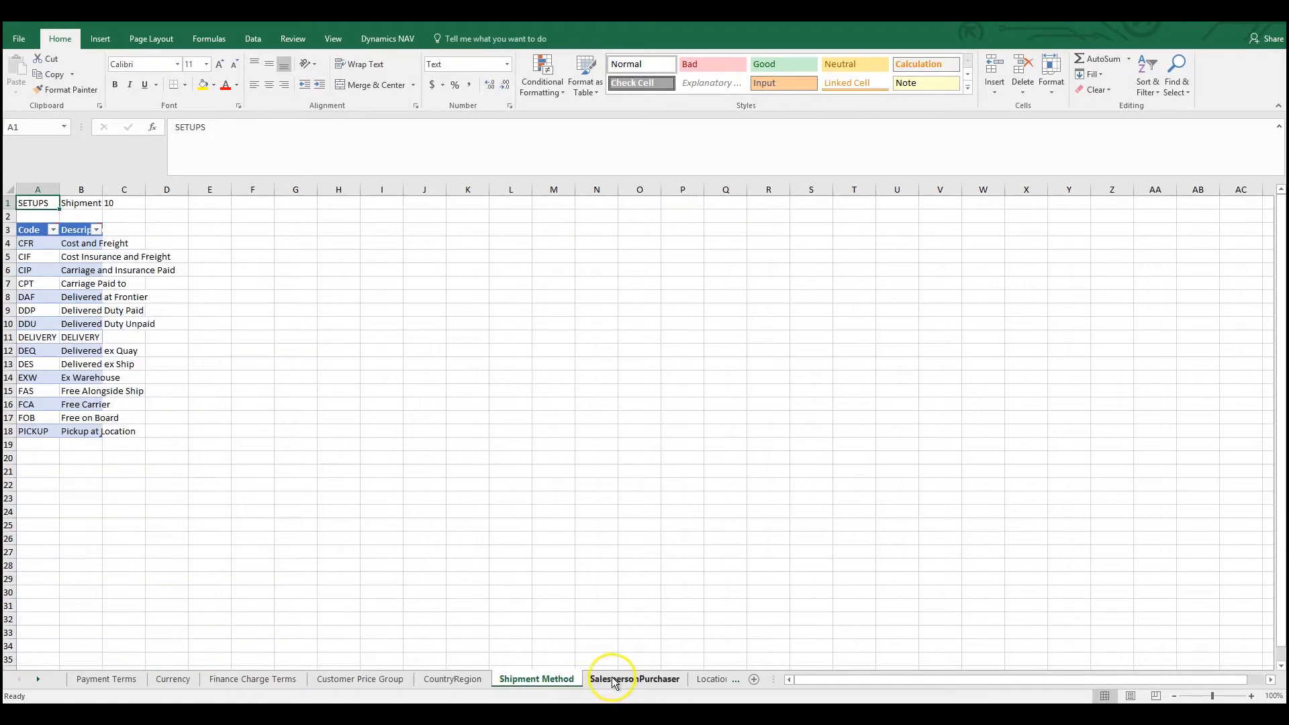
pyautogui.click(617, 679)
pyautogui.click(736, 680)
pyautogui.click(633, 680)
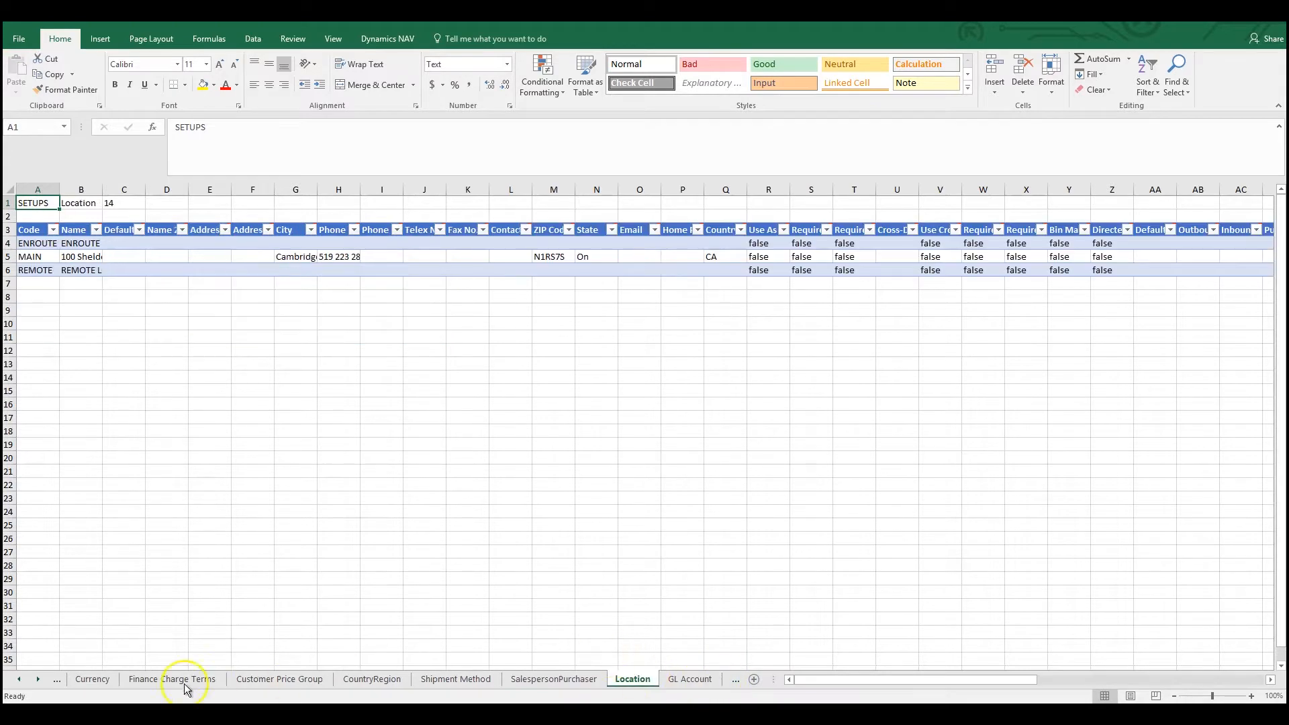
pyautogui.click(37, 679)
pyautogui.click(38, 679)
pyautogui.click(345, 679)
pyautogui.click(423, 679)
pyautogui.click(502, 681)
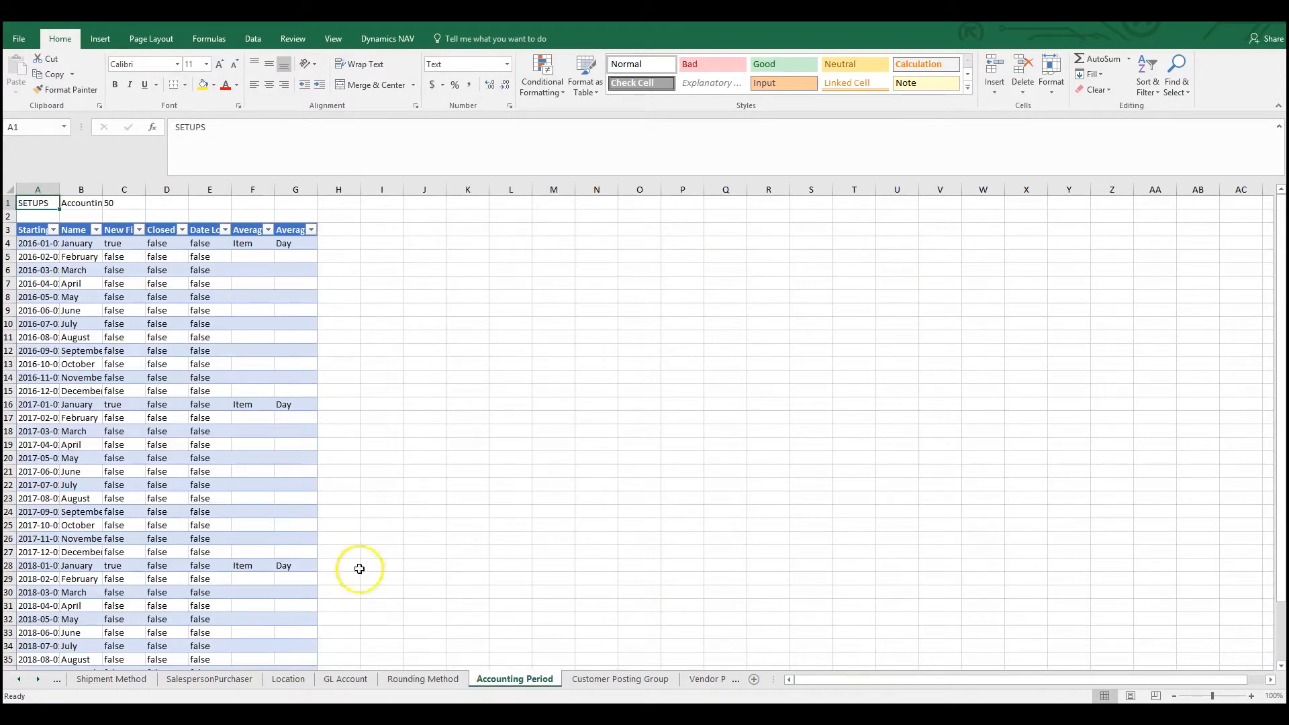
# Step: Save the exported workbook to the Desktop as Setups and display the Desktop folder in File Explorer
pyautogui.click(13, 44)
pyautogui.click(34, 176)
pyautogui.click(379, 129)
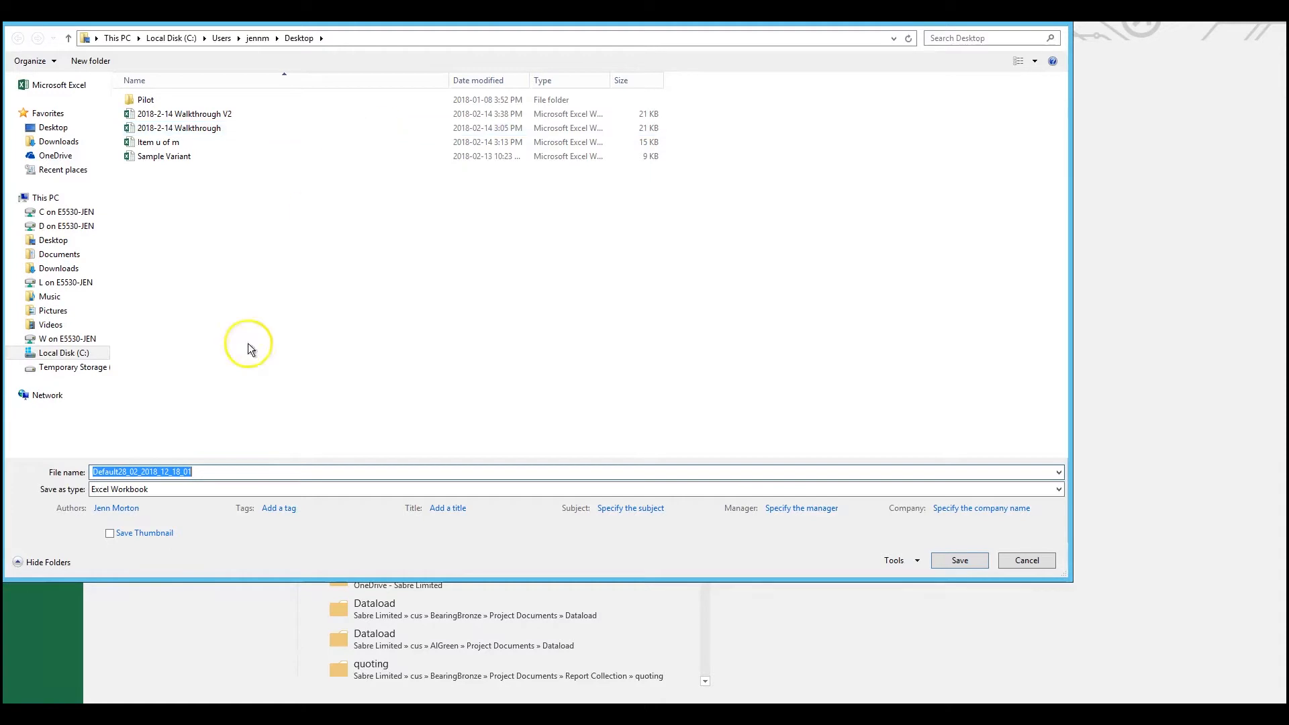
pyautogui.write('Se')
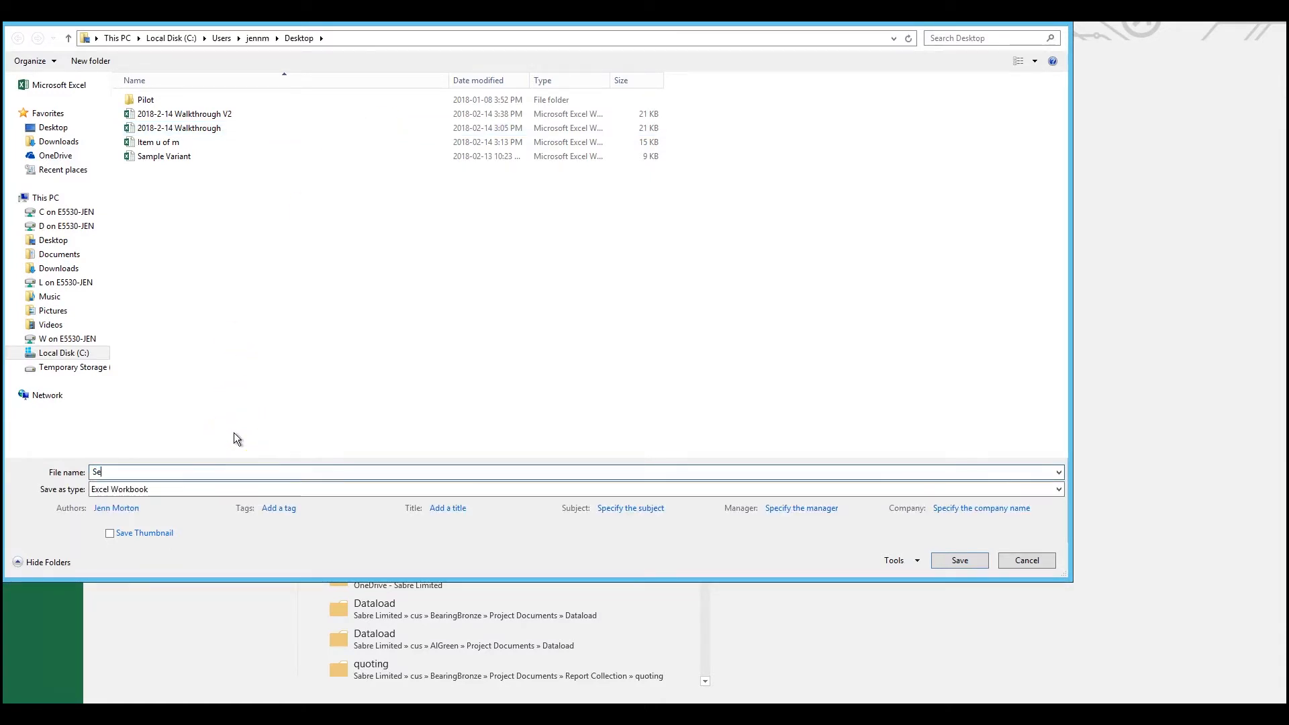
pyautogui.write('tups')
pyautogui.press('Return')
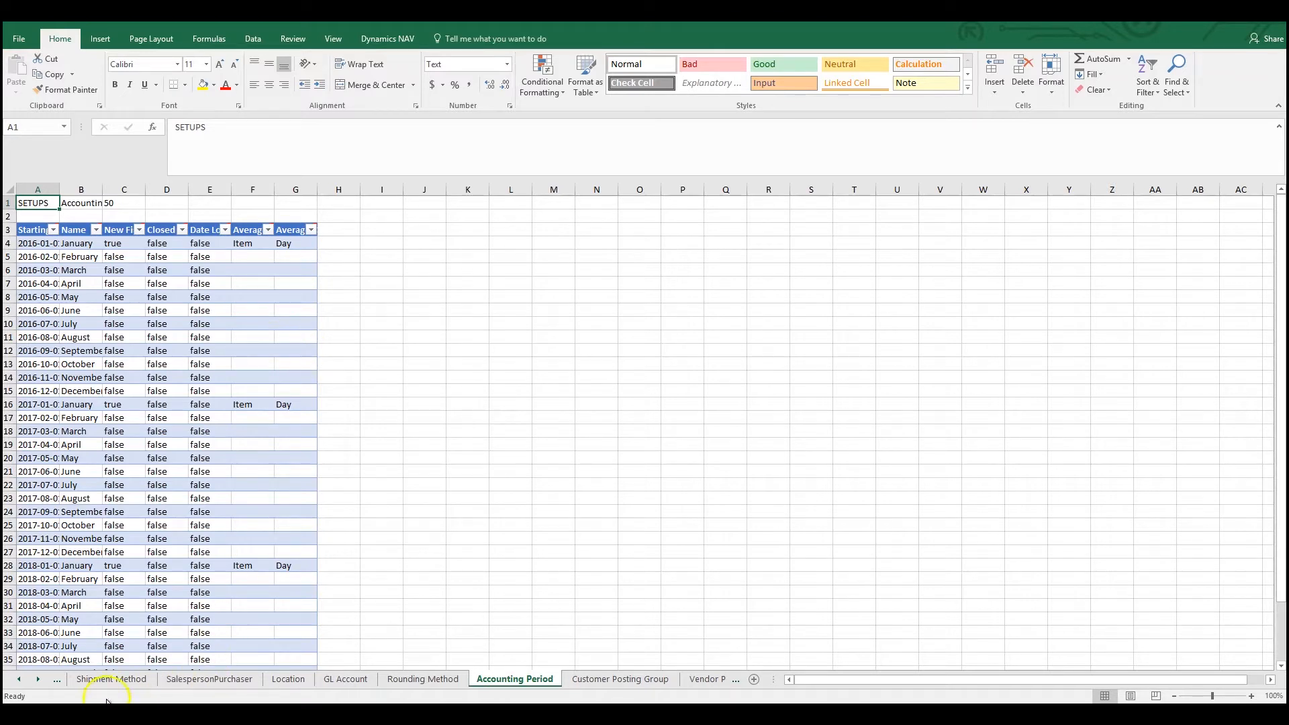
pyautogui.click(137, 655)
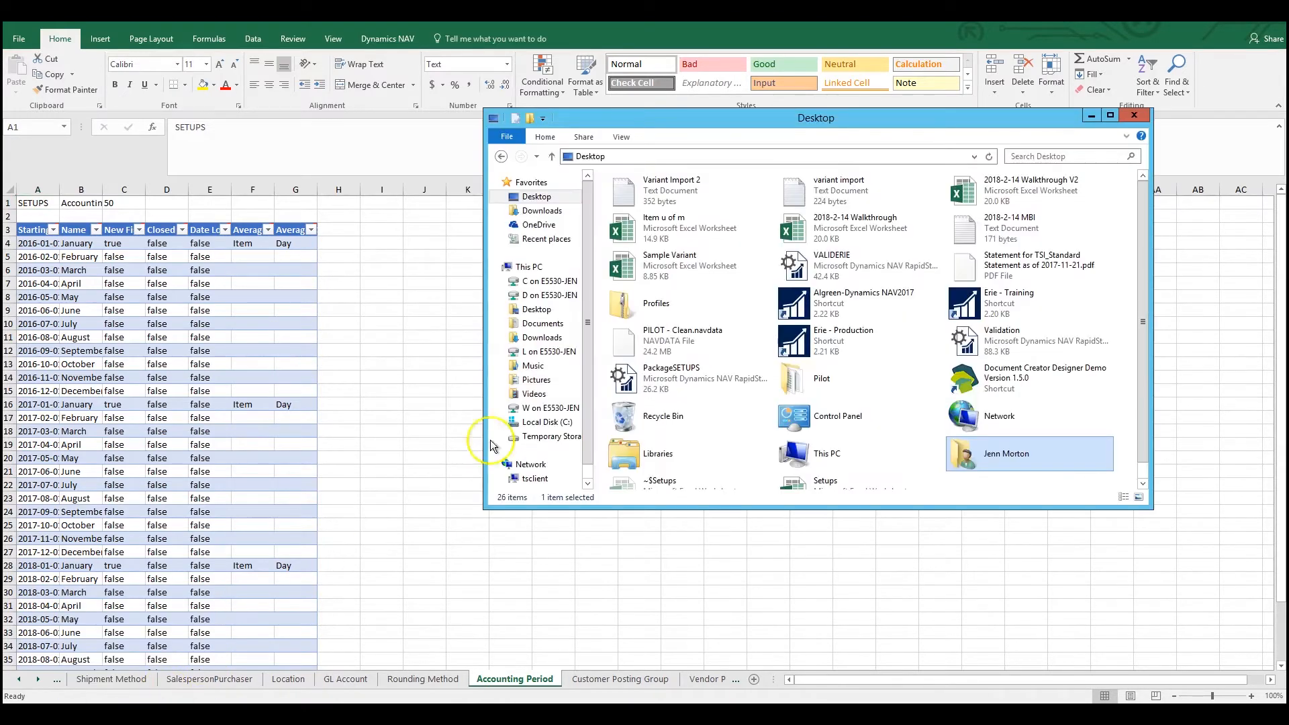
# Step: Create a folder named Data on the desktop and open it in its own window
pyautogui.click(545, 200)
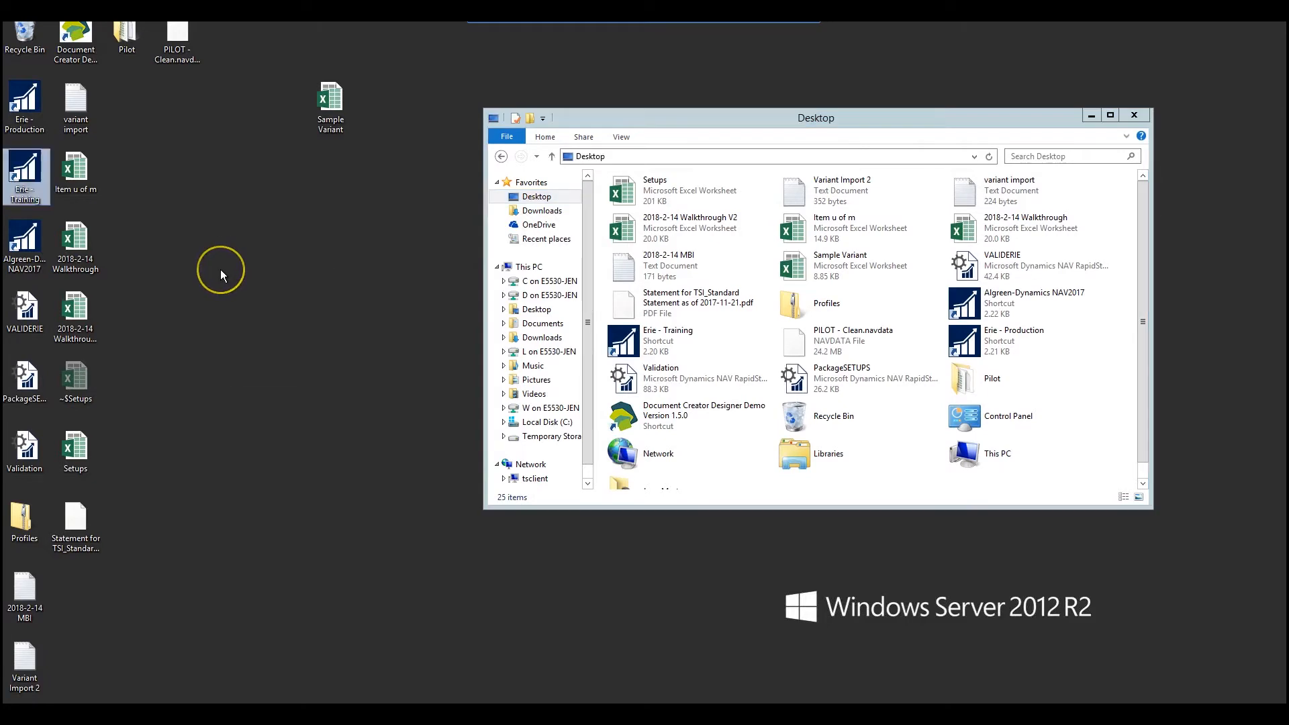
pyautogui.rightClick(222, 271)
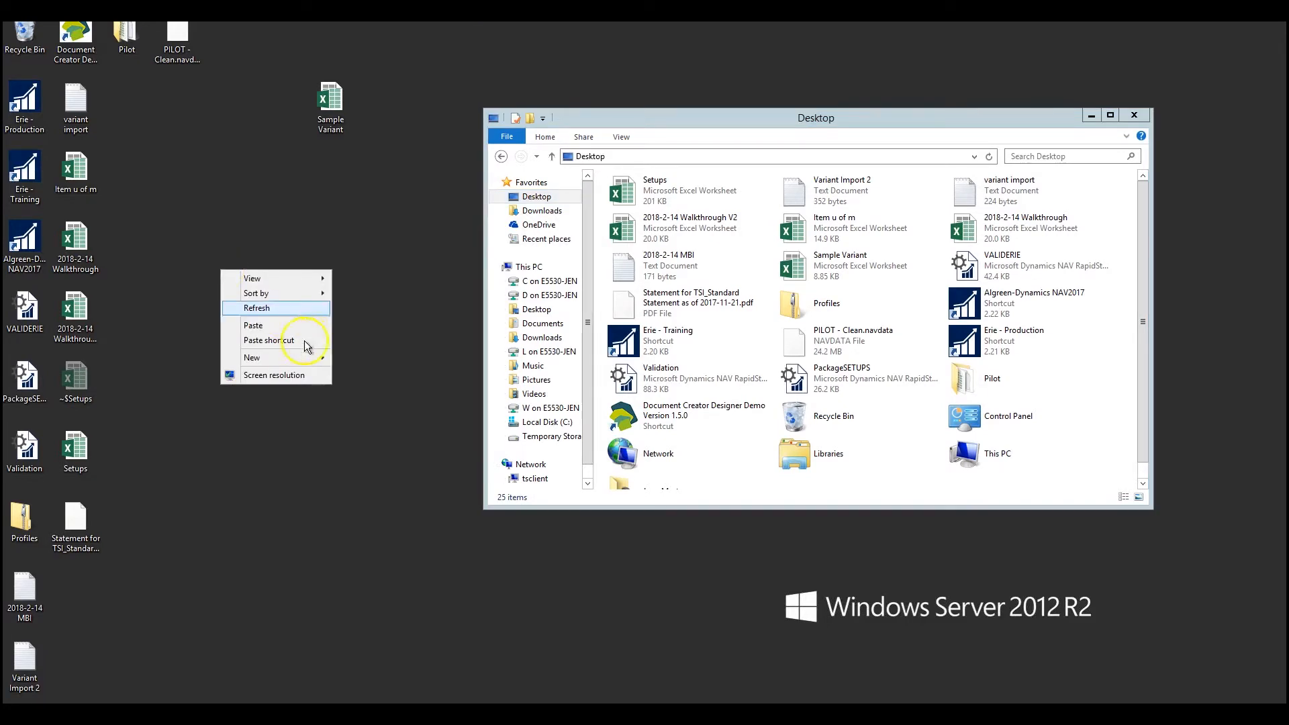
pyautogui.moveTo(295, 357)
pyautogui.click(372, 358)
pyautogui.write('Data')
pyautogui.press('Return')
pyautogui.doubleClick(240, 317)
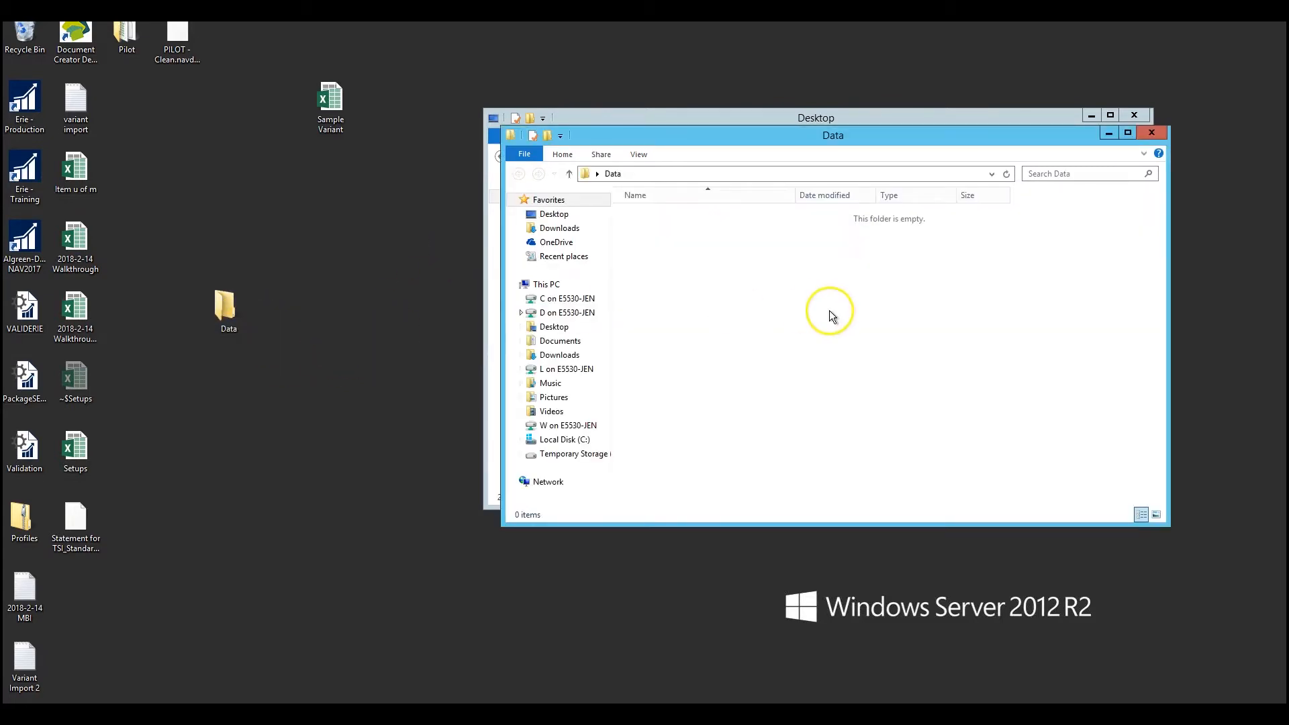
# Step: Try to move the Setups workbook into the Data folder, and close the workbook in Excel
pyautogui.moveTo(70, 452); pyautogui.dragTo(221, 321)
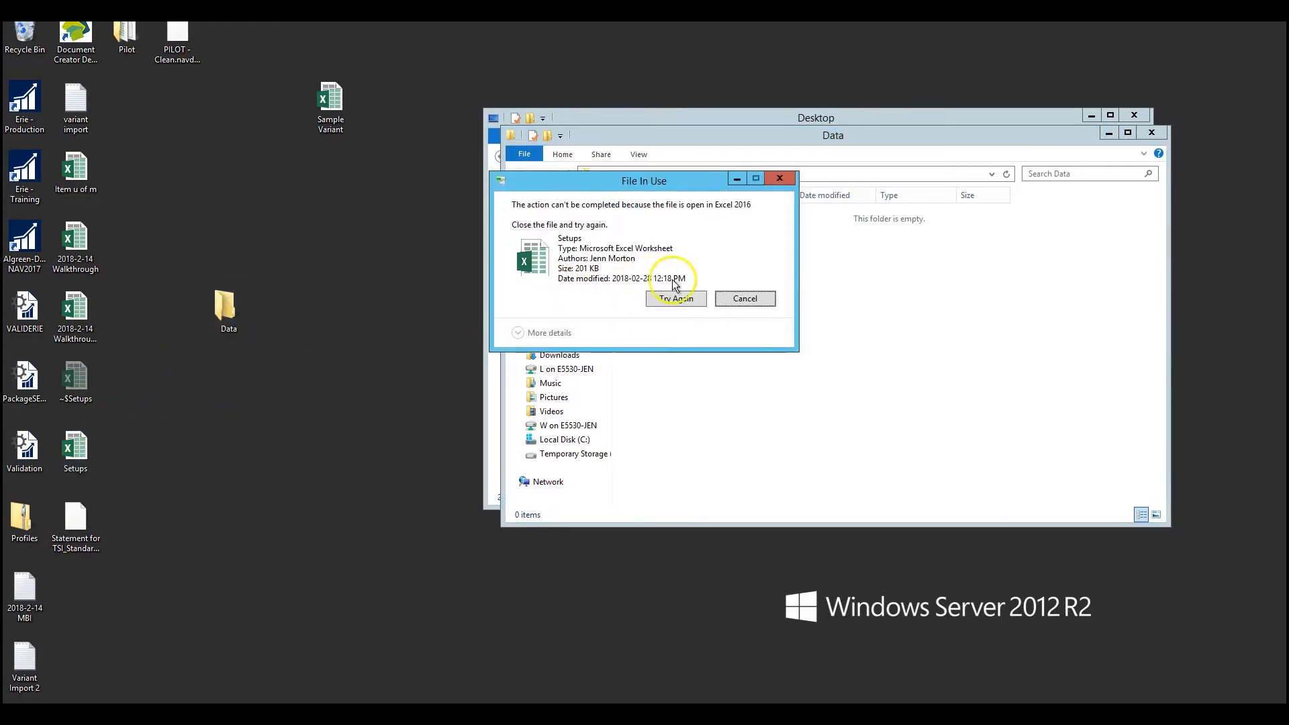
pyautogui.click(731, 299)
pyautogui.click(440, 712)
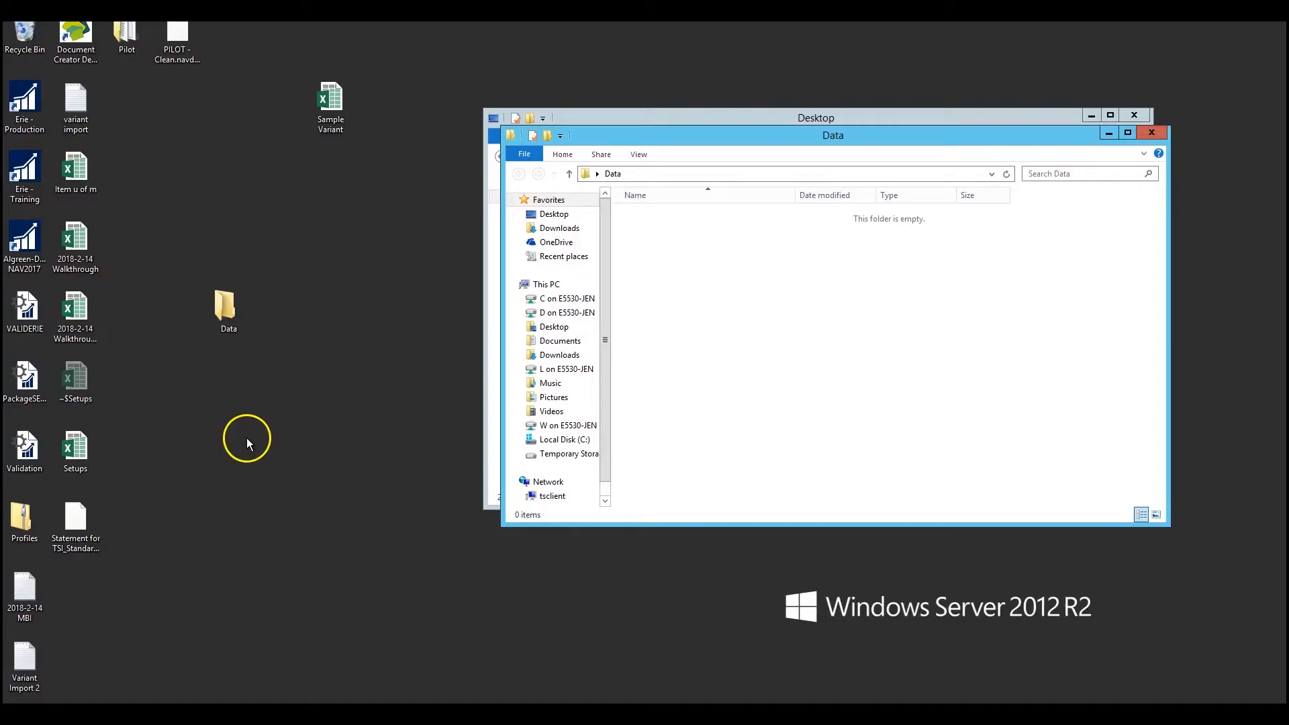
# Step: Move the Setups, Item u of m and 2018-2-14 Walkthrough workbooks from the desktop into the Data folder
pyautogui.moveTo(86, 453); pyautogui.dragTo(242, 313)
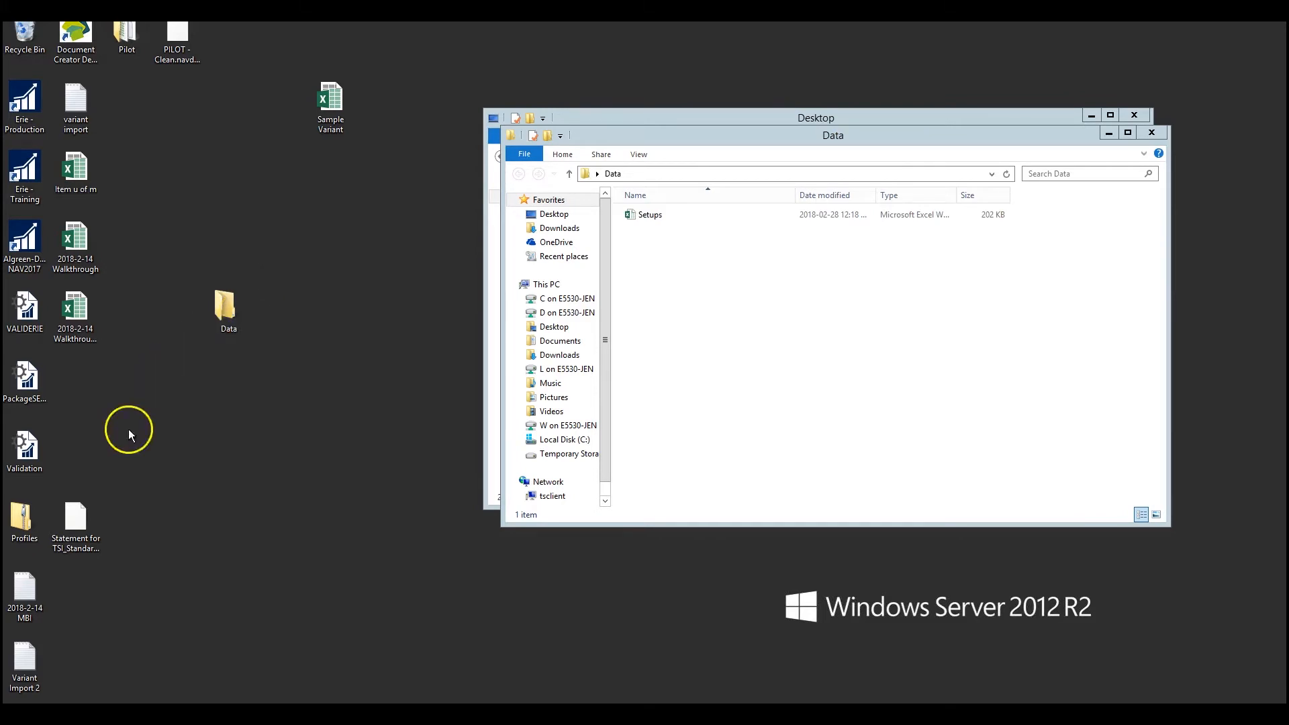
pyautogui.moveTo(96, 181); pyautogui.dragTo(234, 311)
pyautogui.moveTo(76, 252); pyautogui.dragTo(234, 318)
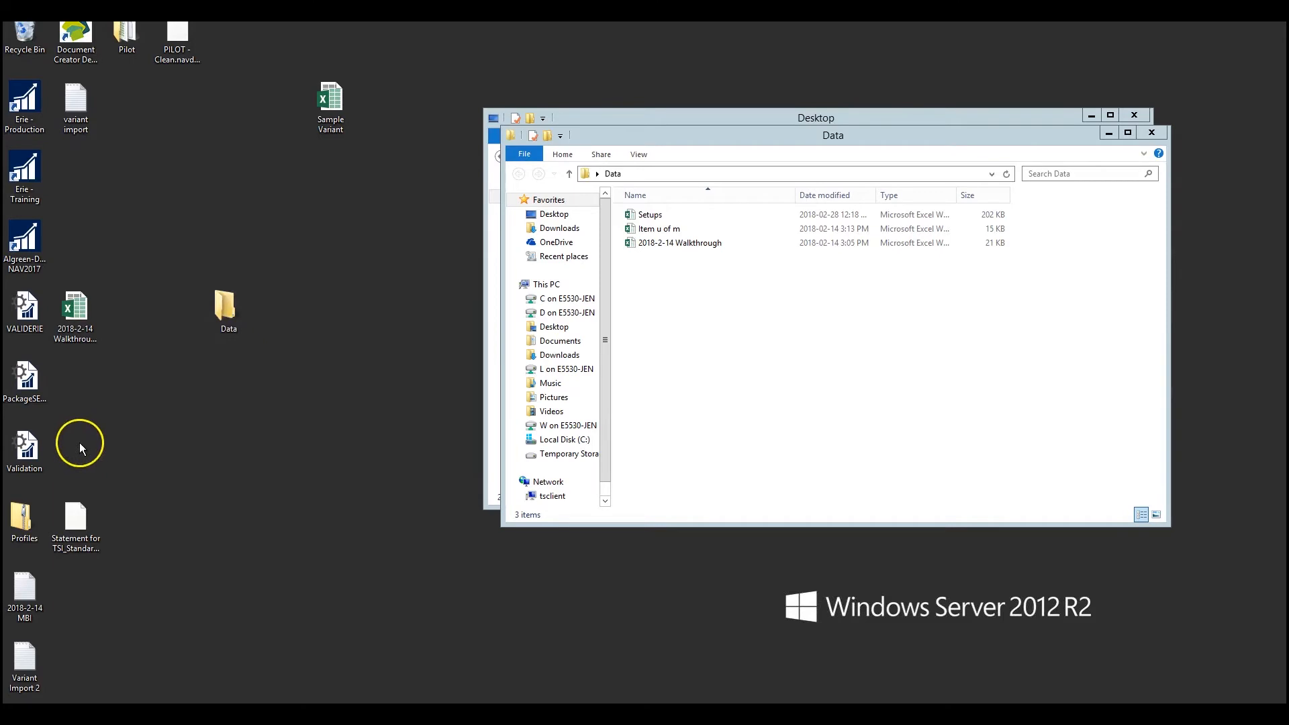